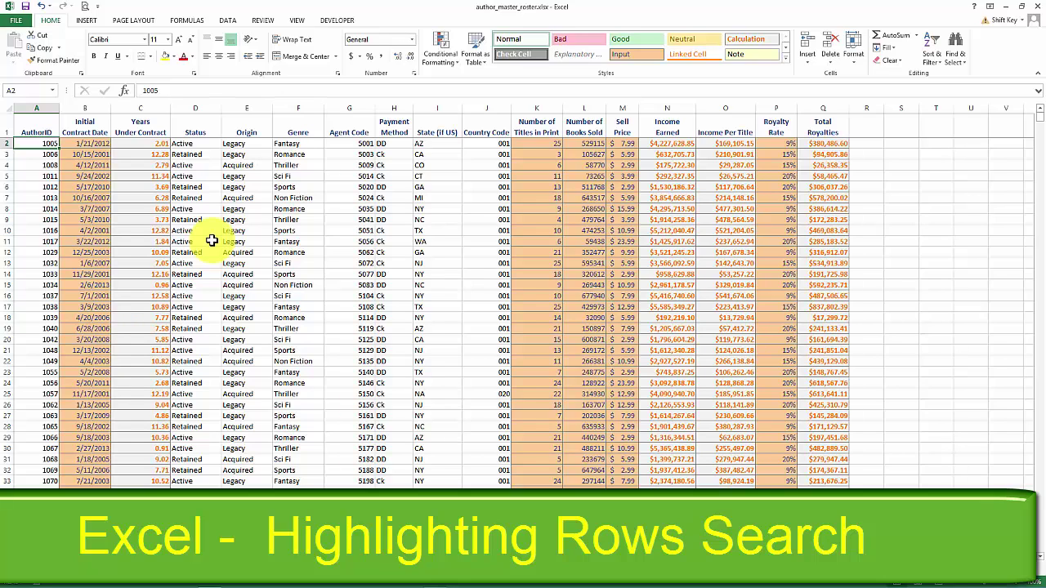
Inspect the roster's Status, Titles in Print and Income Earned values and formulas
{"action": "left_click_drag", "start_coordinate": [24, 165], "coordinate": [825, 165]}
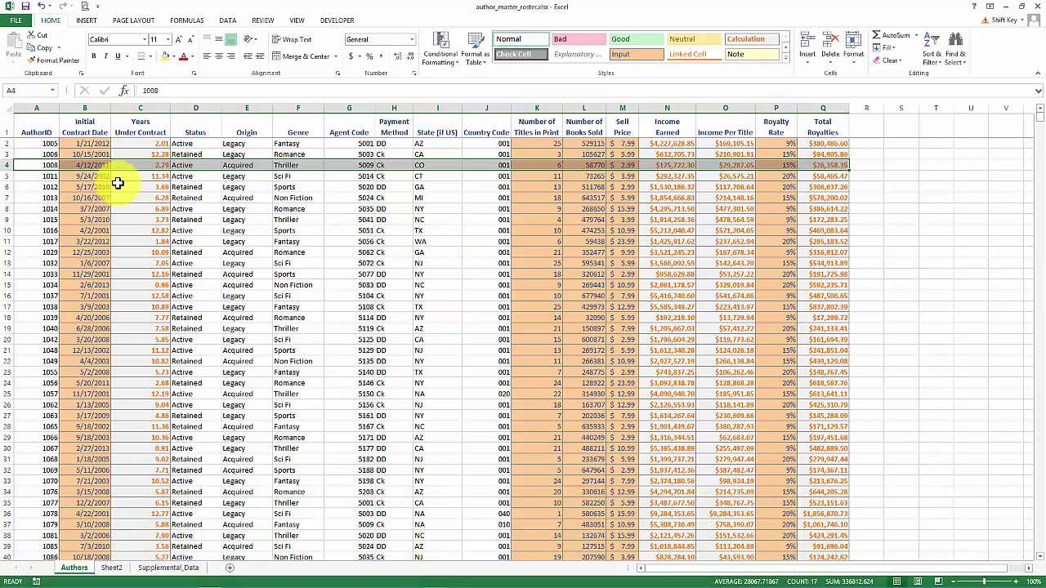
{"action": "left_click", "coordinate": [188, 208]}
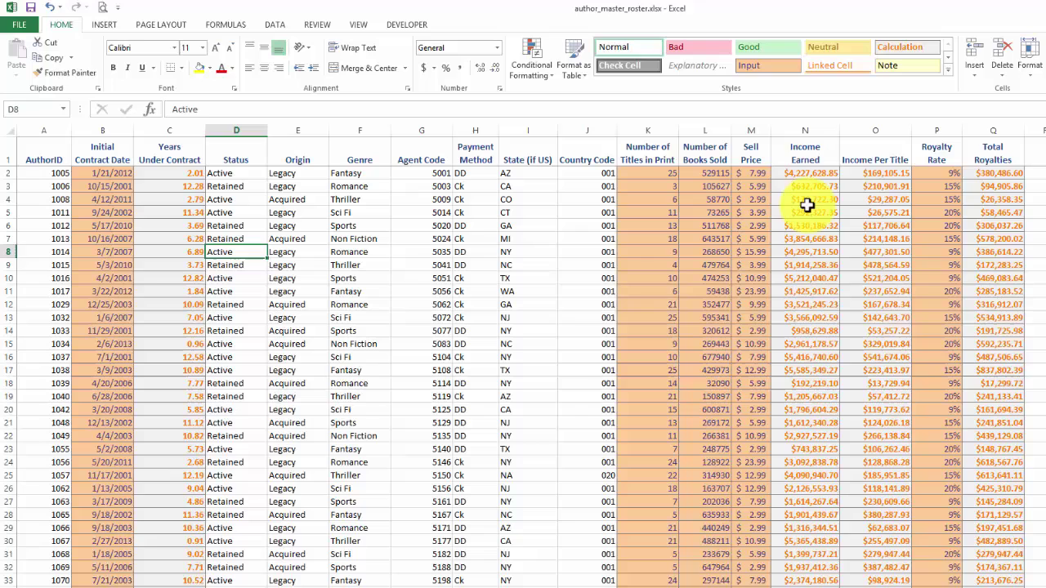
{"action": "left_click", "coordinate": [807, 174]}
{"action": "left_click_drag", "start_coordinate": [808, 174], "coordinate": [822, 438]}
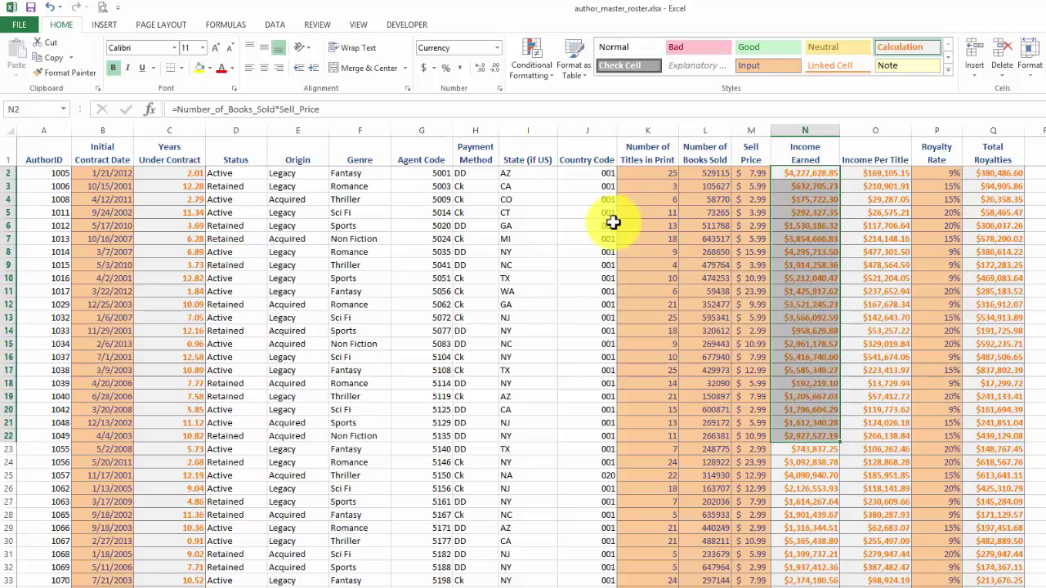
{"action": "left_click_drag", "start_coordinate": [648, 186], "coordinate": [648, 449]}
{"action": "left_click_drag", "start_coordinate": [816, 217], "coordinate": [812, 285]}
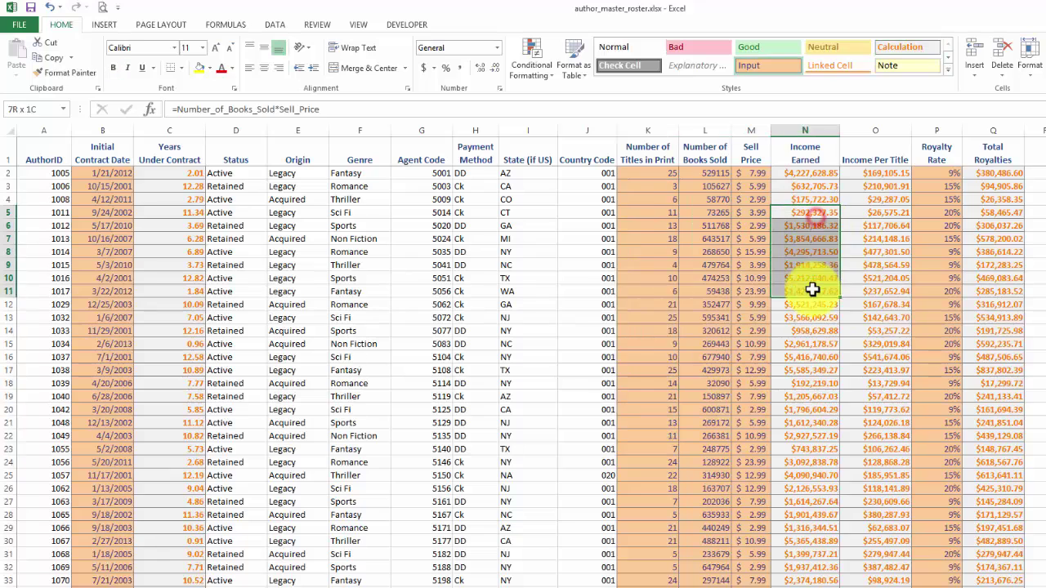
{"action": "left_click", "coordinate": [803, 273]}
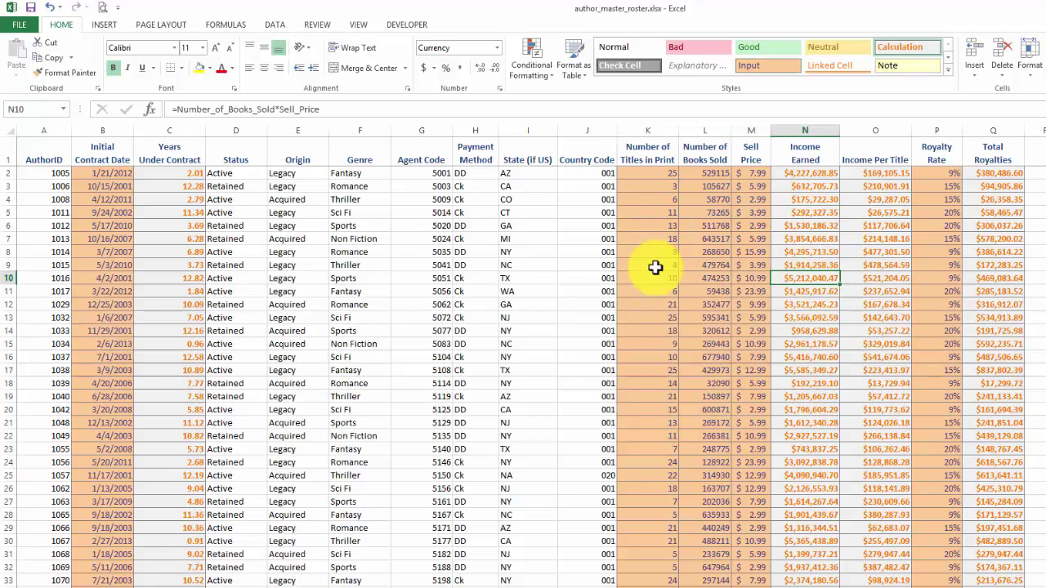
{"action": "left_click_drag", "start_coordinate": [251, 242], "coordinate": [237, 370]}
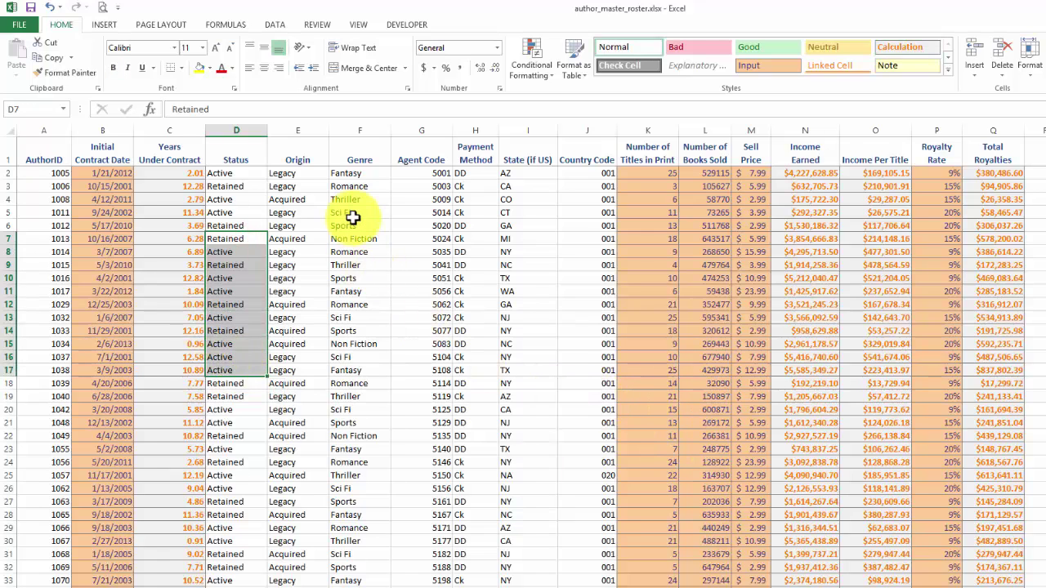
{"action": "left_click_drag", "start_coordinate": [352, 217], "coordinate": [350, 382]}
{"action": "left_click_drag", "start_coordinate": [240, 222], "coordinate": [253, 393]}
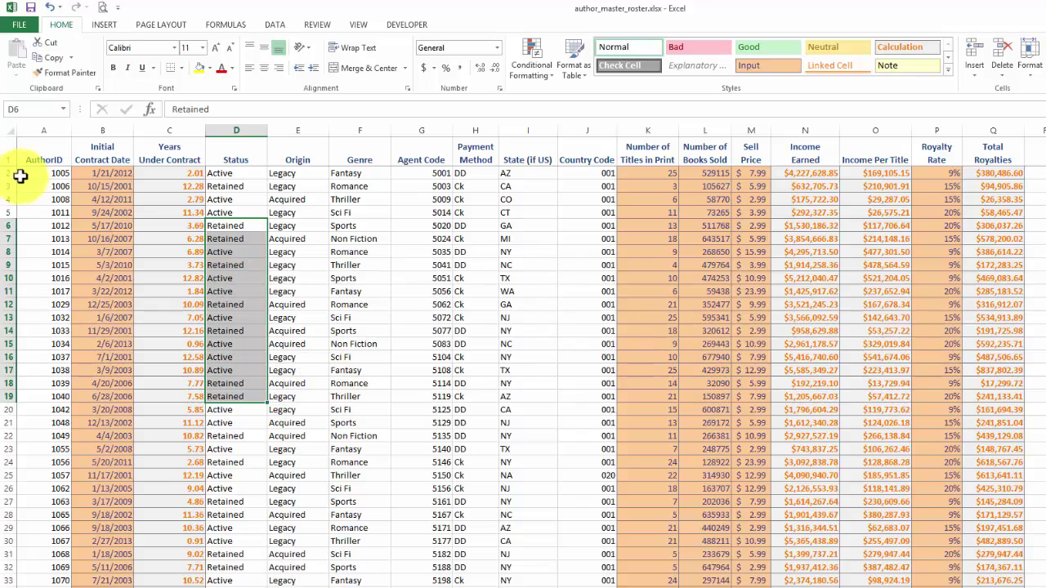
Select all author records from A2 down to the last row and across to column Q
{"action": "left_click", "coordinate": [45, 174]}
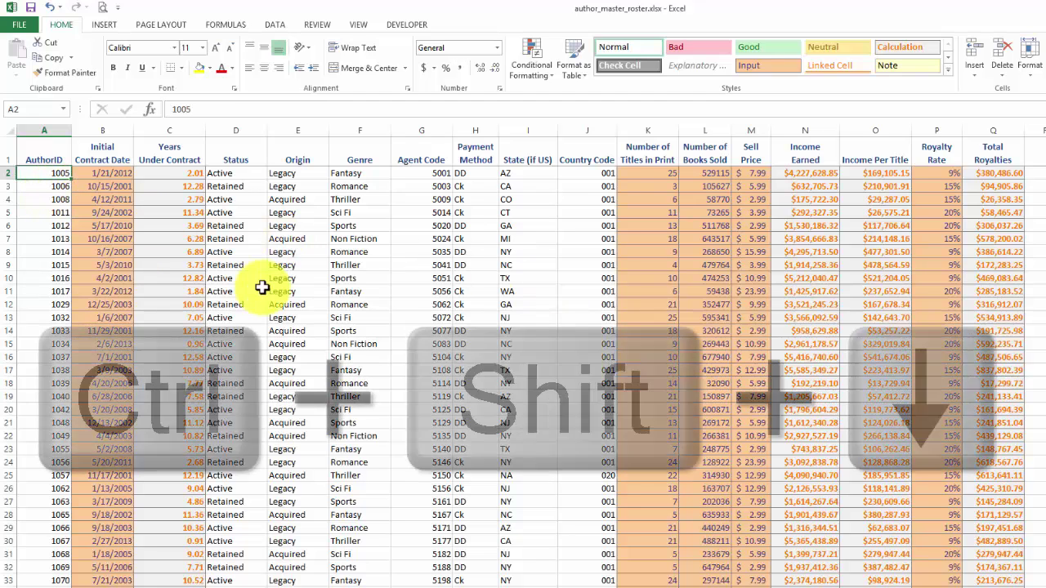
{"action": "key", "text": "ctrl+shift+Down"}
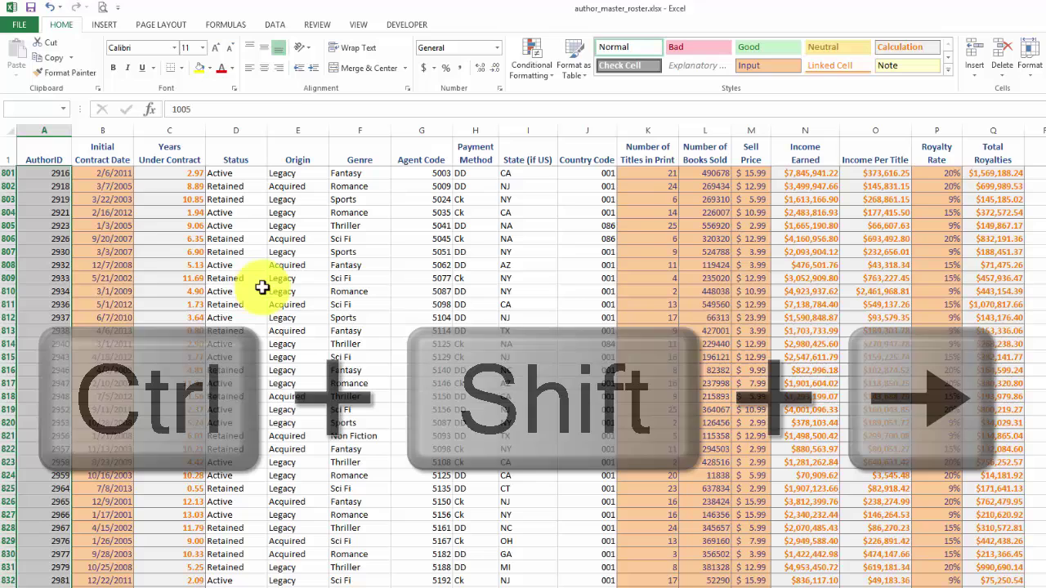
{"action": "key", "text": "ctrl+shift+Right"}
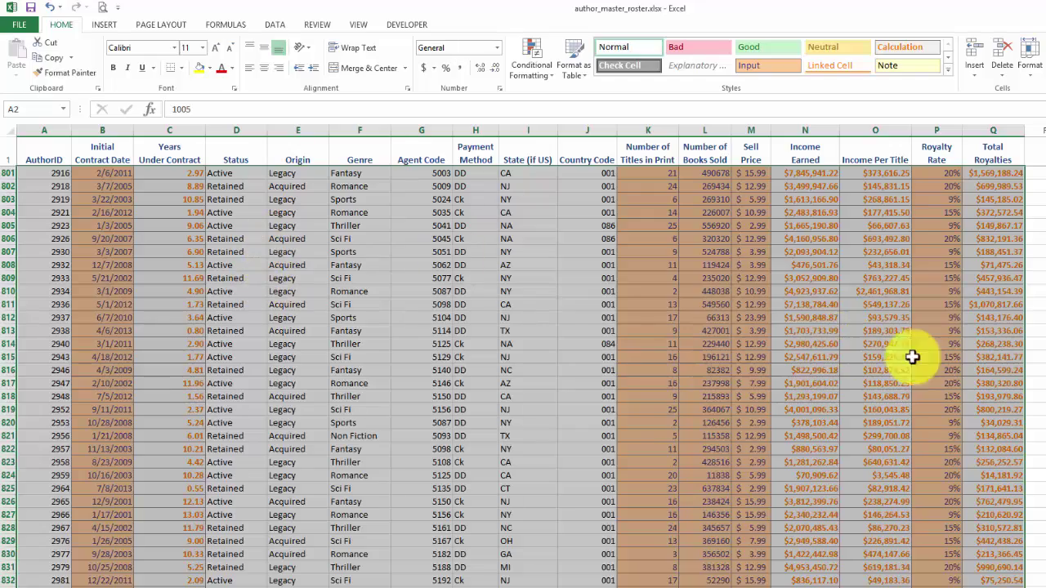
{"action": "scroll", "coordinate": [523, 376], "scroll_direction": "up", "scroll_amount": 20}
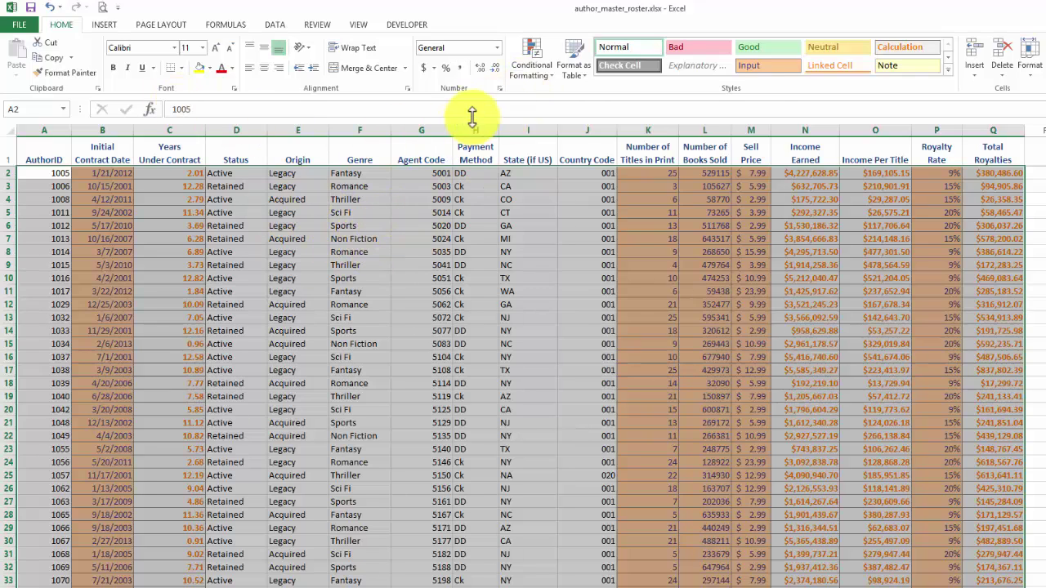
Start a conditional formatting New Rule using 'Use a formula to determine which cells to format'
{"action": "left_click", "coordinate": [532, 72]}
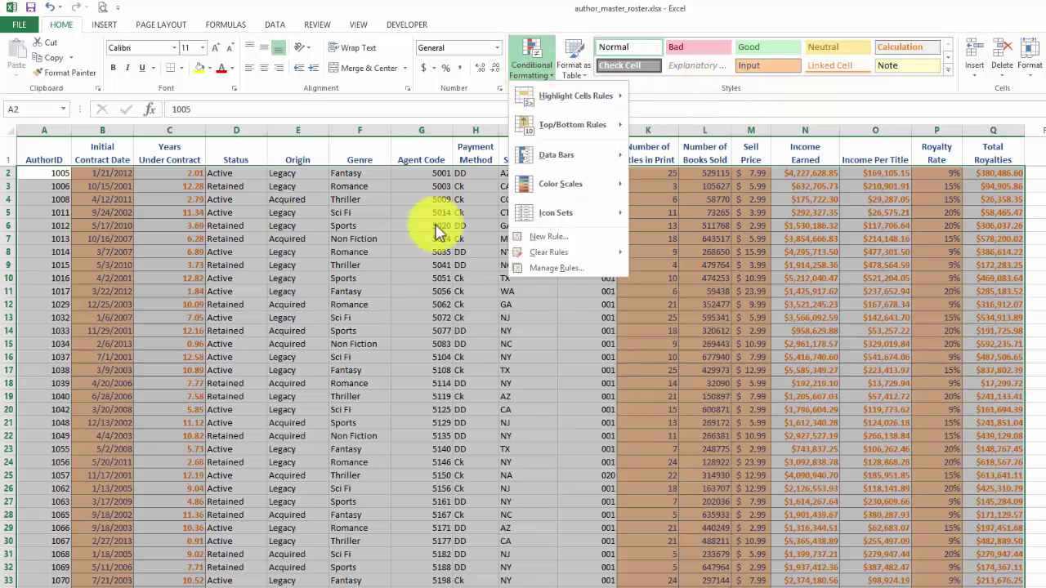
{"action": "left_click", "coordinate": [589, 240]}
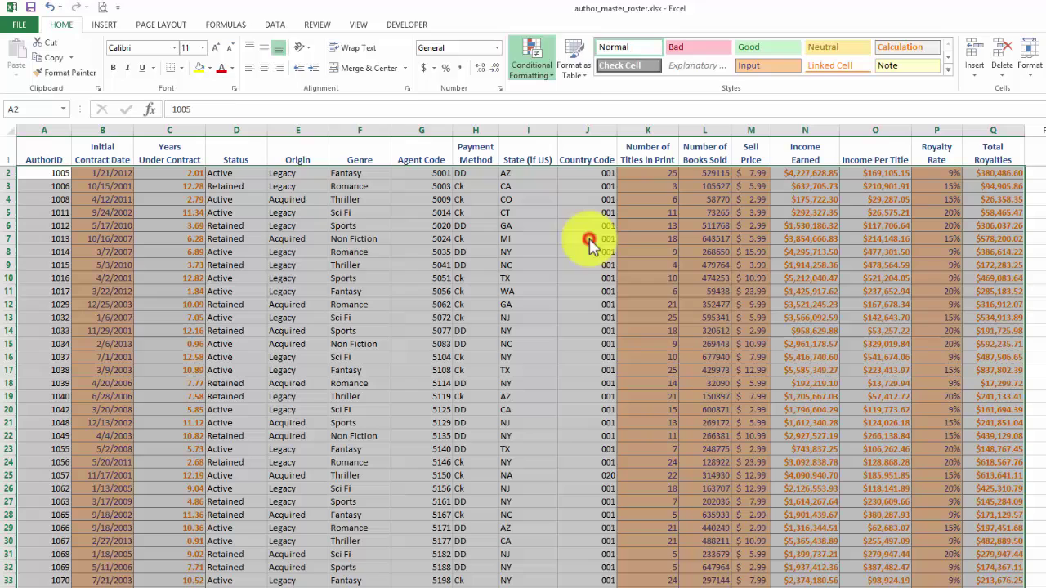
{"action": "left_click_drag", "start_coordinate": [432, 41], "coordinate": [493, 144]}
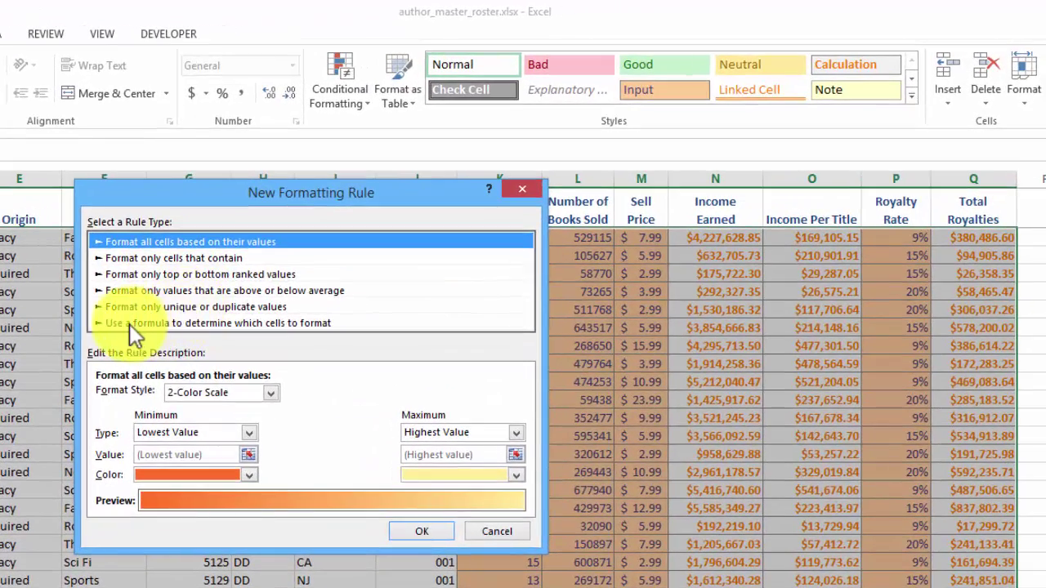
{"action": "left_click", "coordinate": [372, 236]}
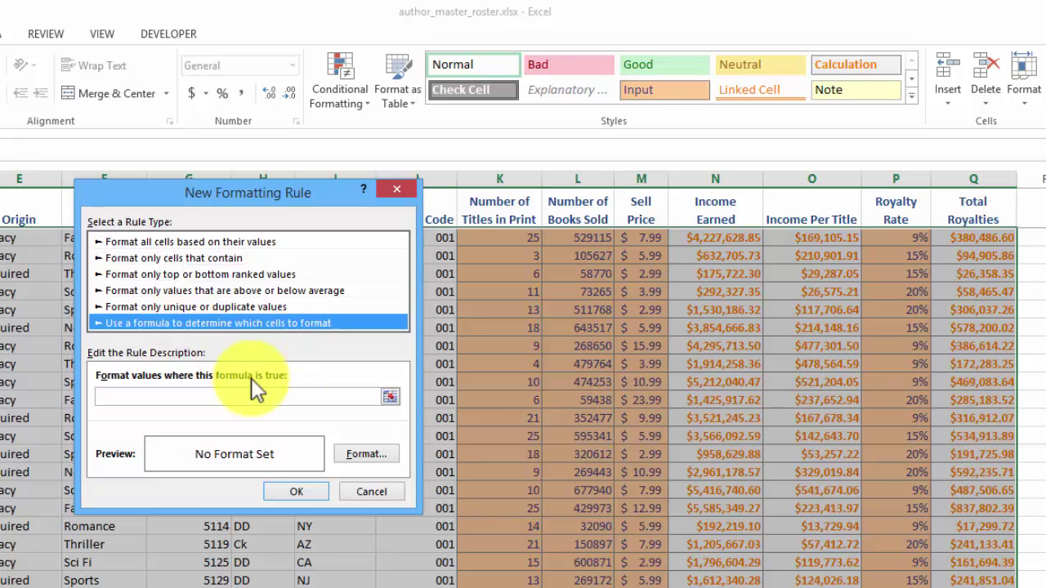
{"action": "left_click", "coordinate": [205, 397]}
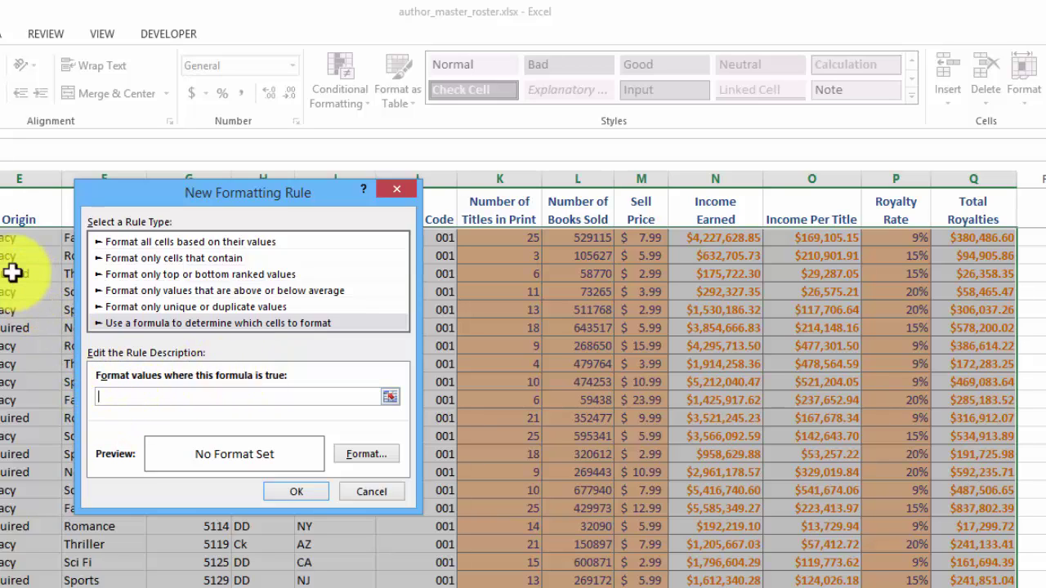
Reference cell N2 in the rule formula, locking only its column as $N2
{"action": "left_click", "coordinate": [719, 239]}
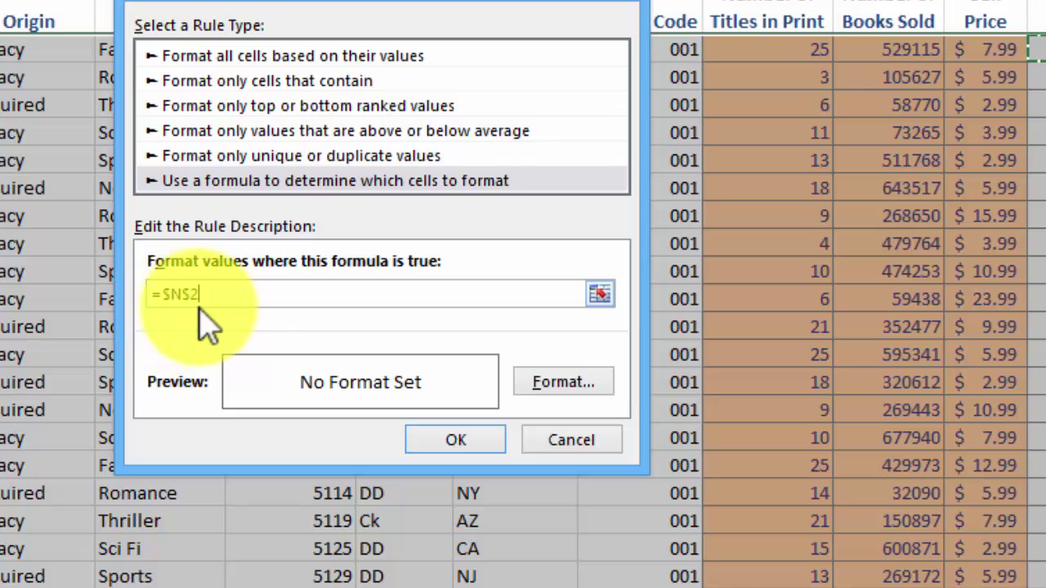
{"action": "key", "text": "F4"}
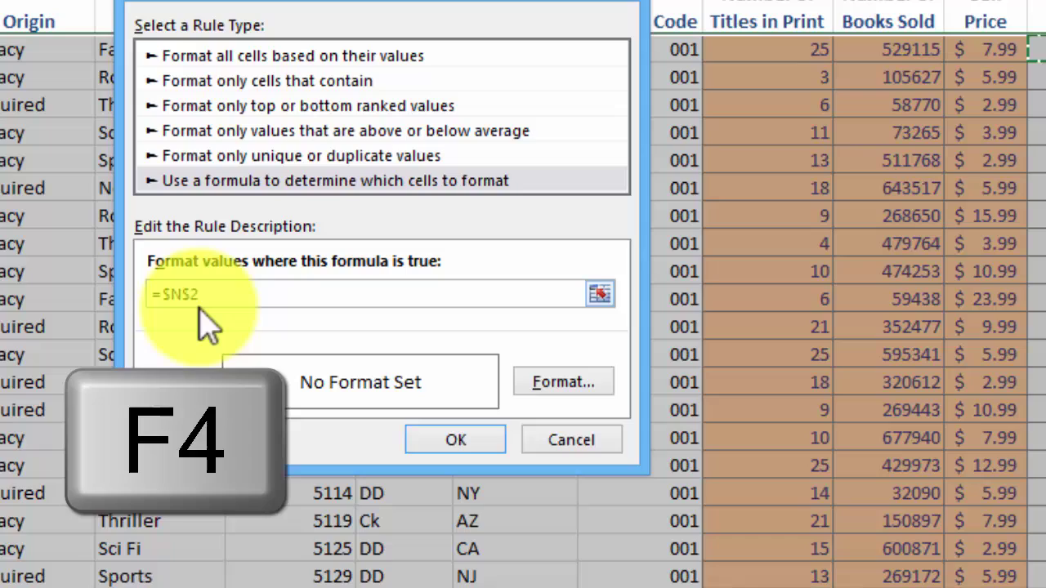
{"action": "key", "text": "F4"}
{"action": "key", "text": "F4"}
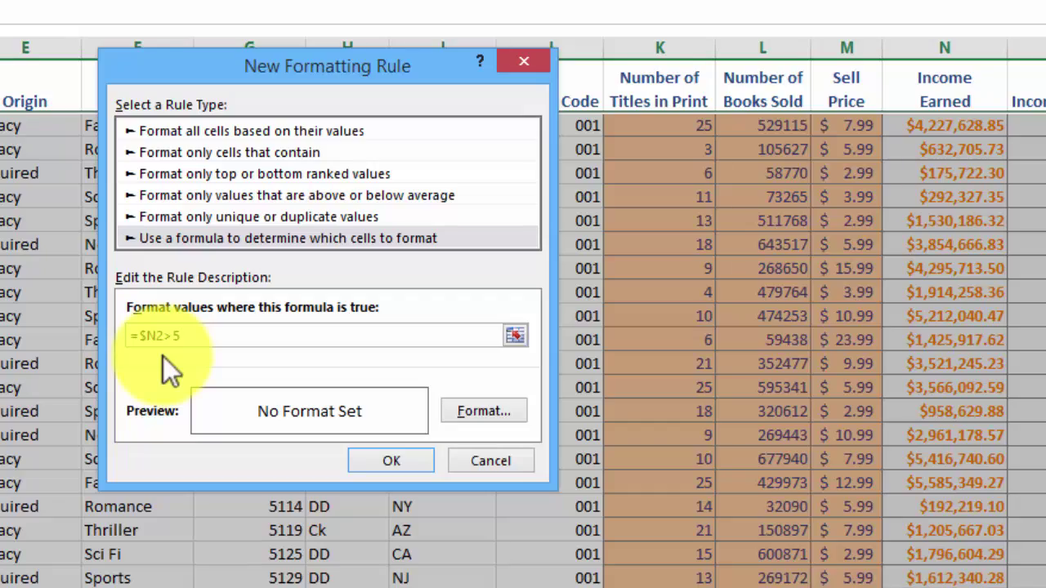
Complete the formula as =$N2>5000000 and give the rule a yellow fill
{"action": "type", "text": "000000"}
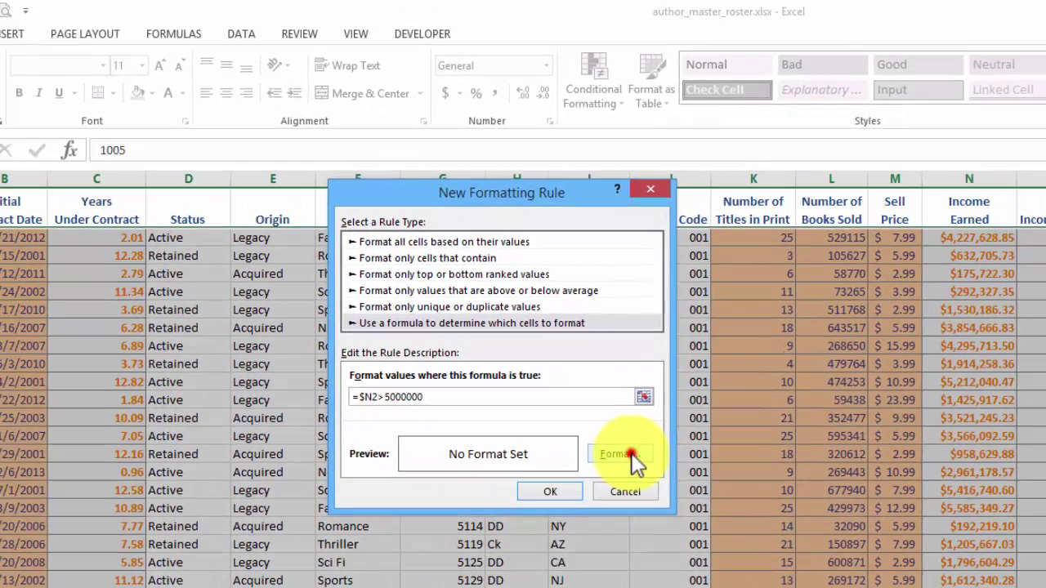
{"action": "left_click", "coordinate": [621, 452]}
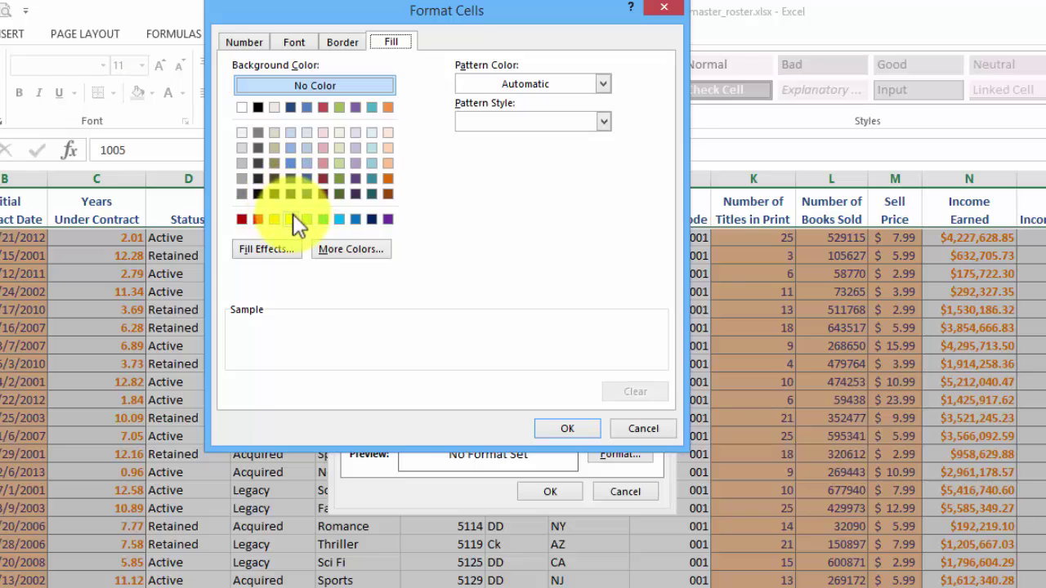
{"action": "left_click", "coordinate": [291, 218]}
{"action": "left_click", "coordinate": [573, 433]}
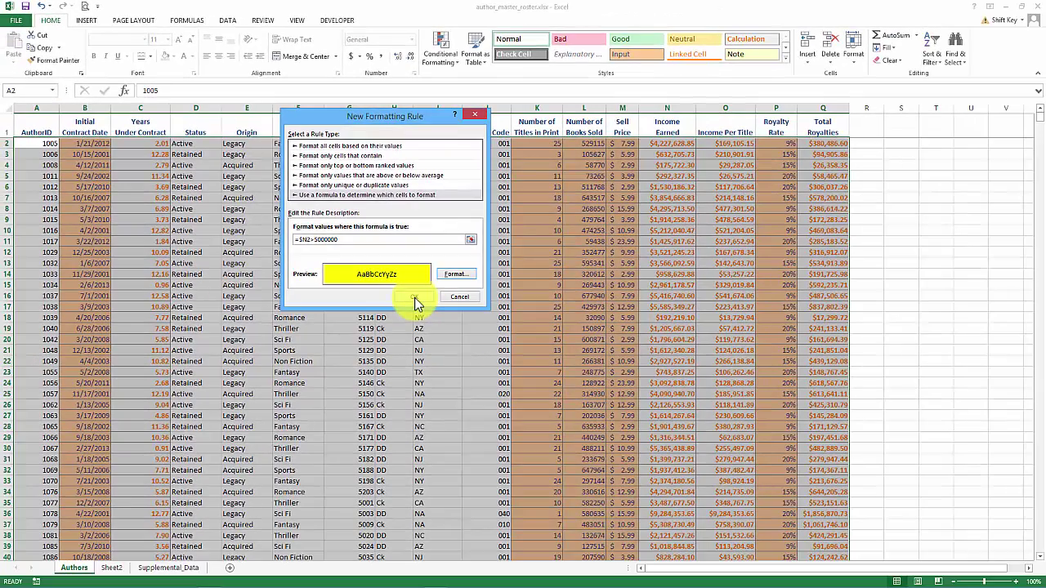
{"action": "left_click", "coordinate": [415, 299]}
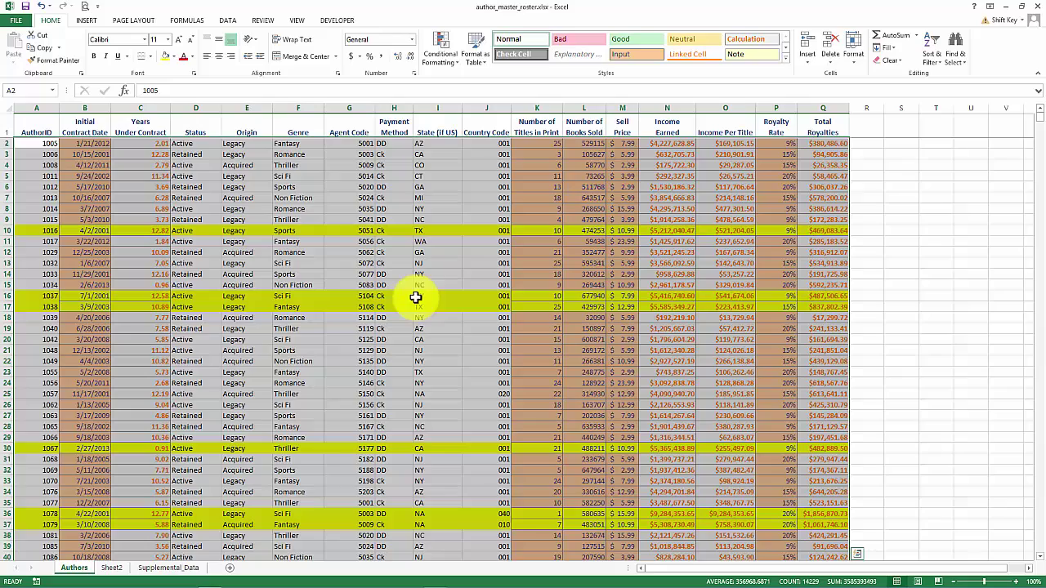
{"action": "left_click", "coordinate": [397, 325]}
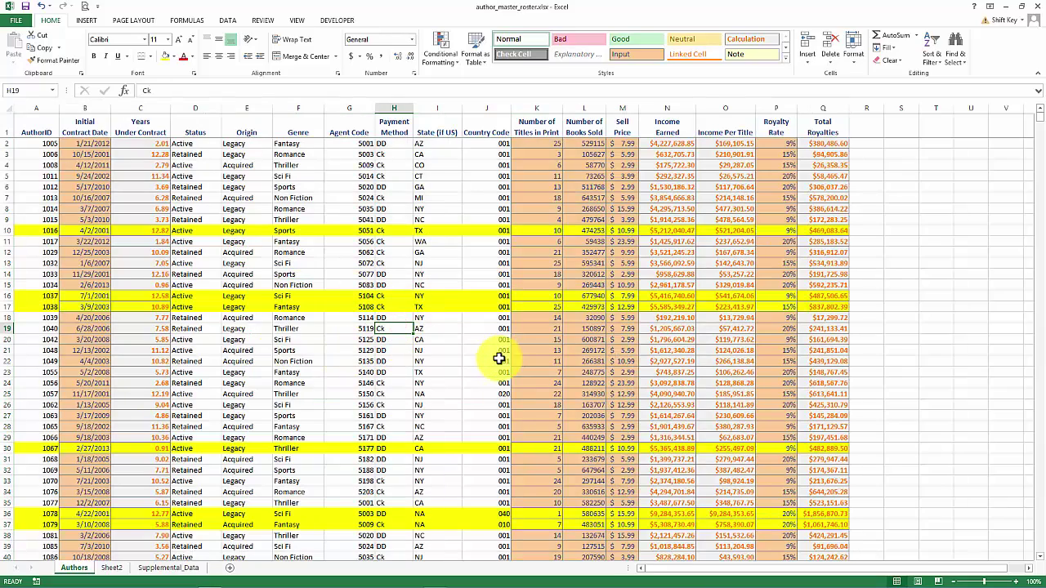
{"action": "scroll", "coordinate": [480, 357], "scroll_direction": "down", "scroll_amount": 9}
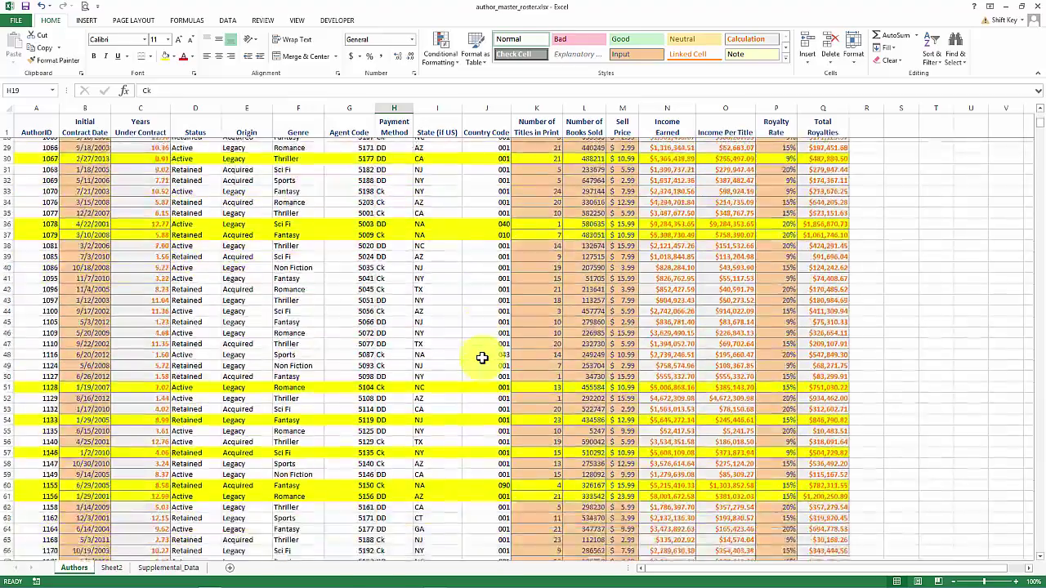
{"action": "scroll", "coordinate": [482, 357], "scroll_direction": "down", "scroll_amount": 11}
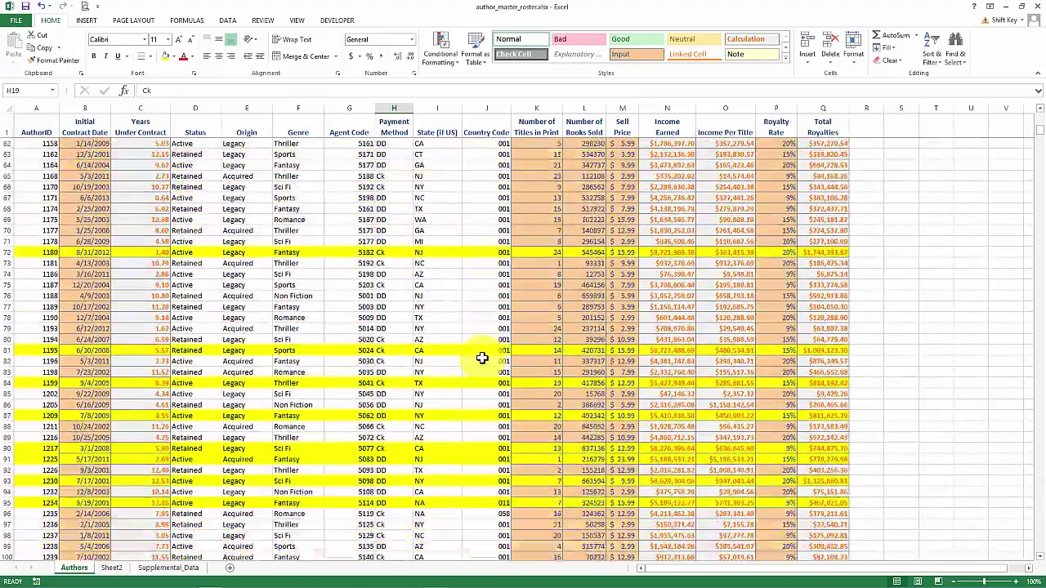
{"action": "scroll", "coordinate": [482, 357], "scroll_direction": "down", "scroll_amount": 11}
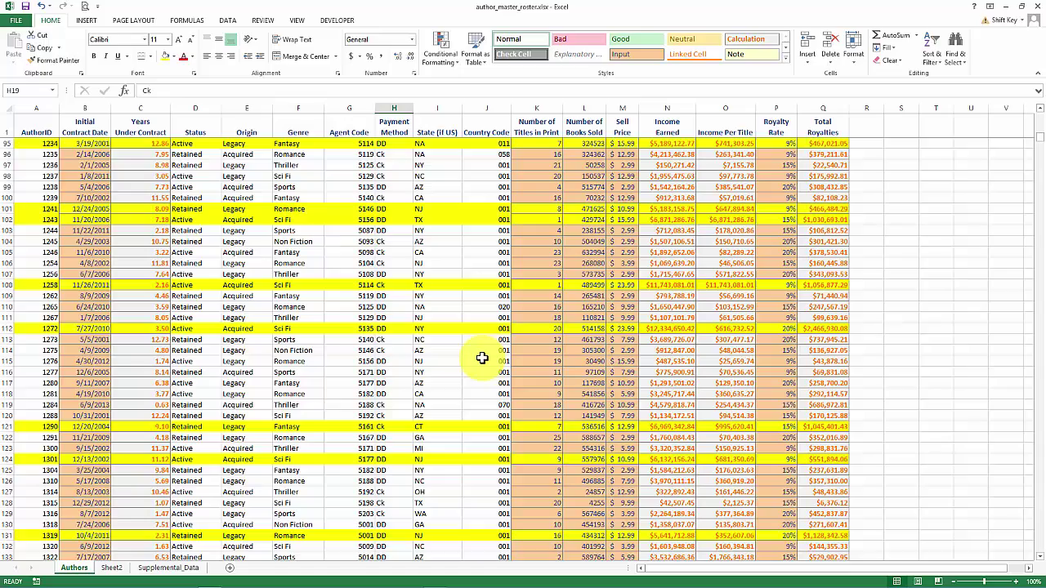
{"action": "scroll", "coordinate": [483, 357], "scroll_direction": "down", "scroll_amount": 5}
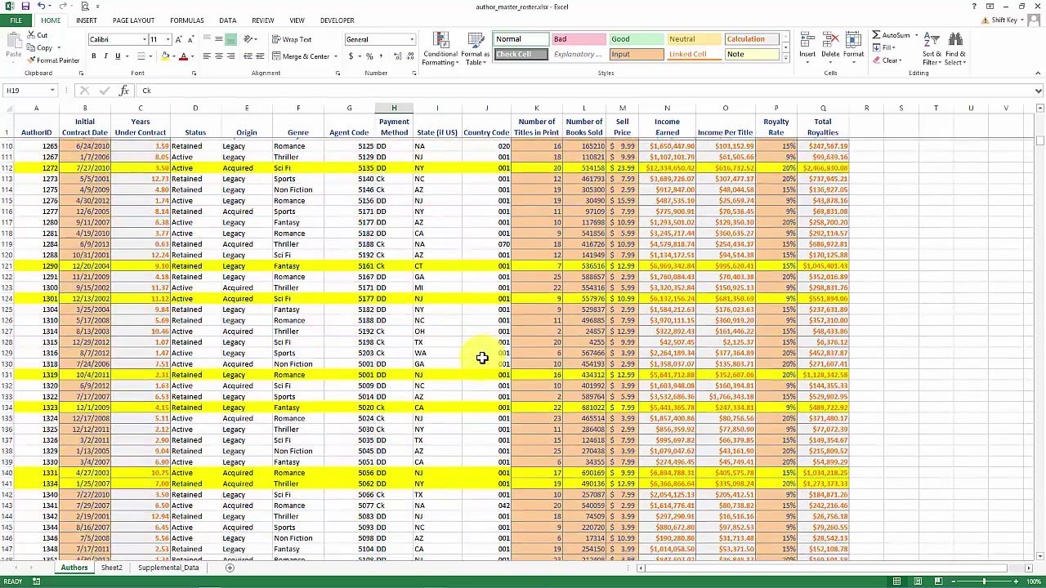
{"action": "scroll", "coordinate": [482, 357], "scroll_direction": "down", "scroll_amount": 2}
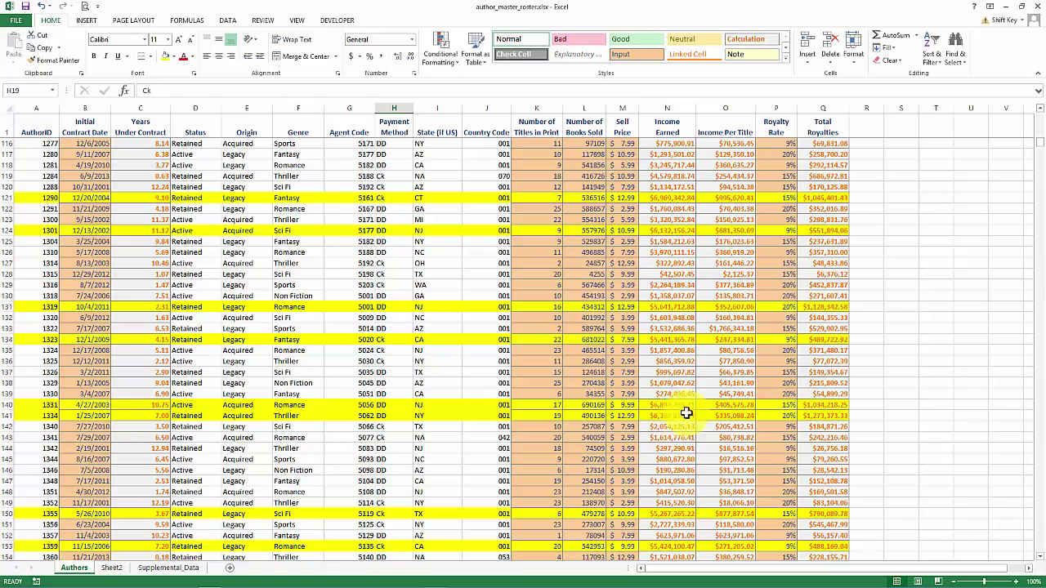
{"action": "scroll", "coordinate": [583, 420], "scroll_direction": "down", "scroll_amount": 5}
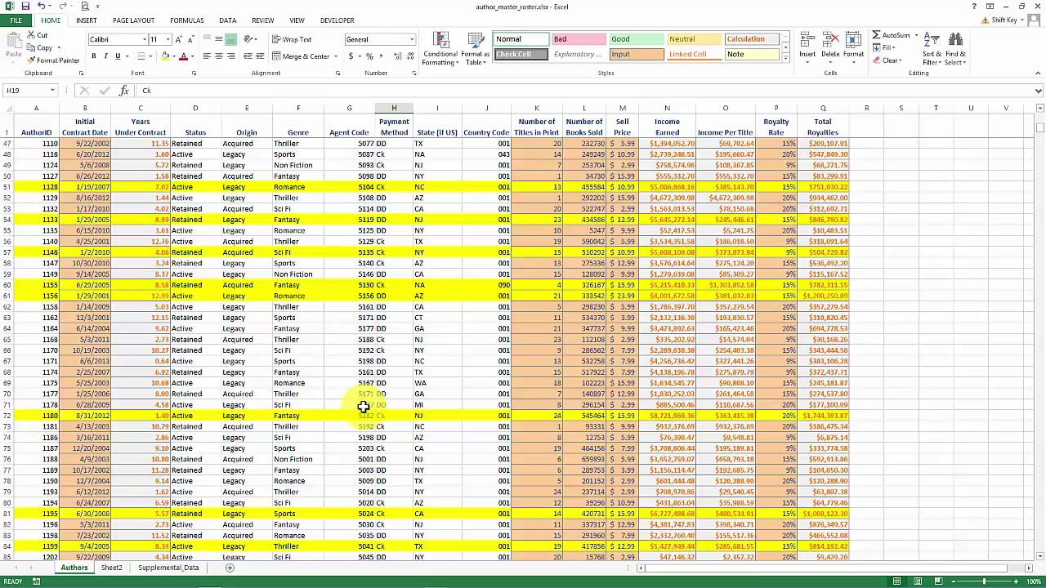
{"action": "scroll", "coordinate": [362, 406], "scroll_direction": "up", "scroll_amount": 15}
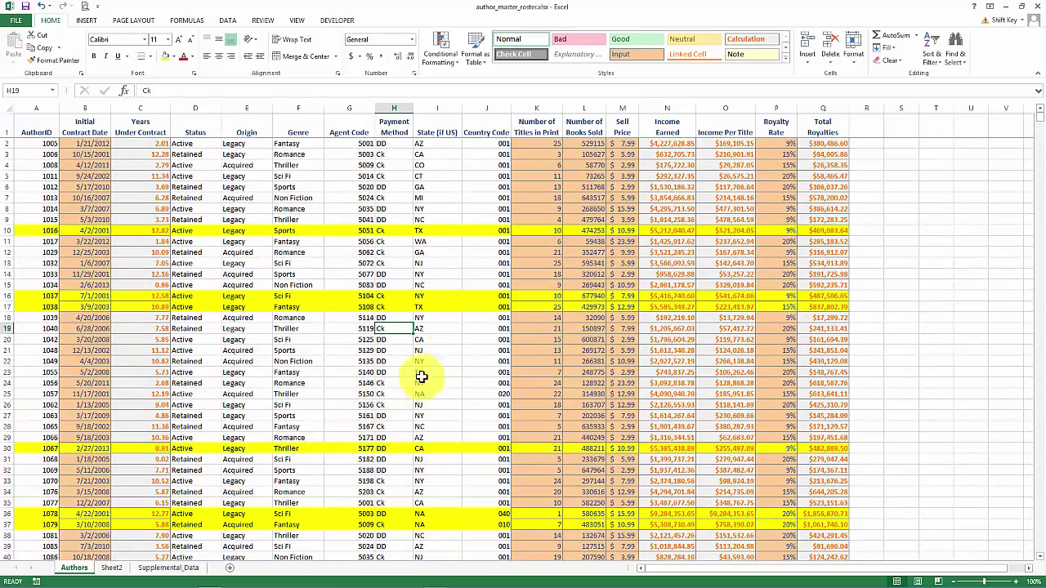
{"action": "left_click", "coordinate": [458, 204]}
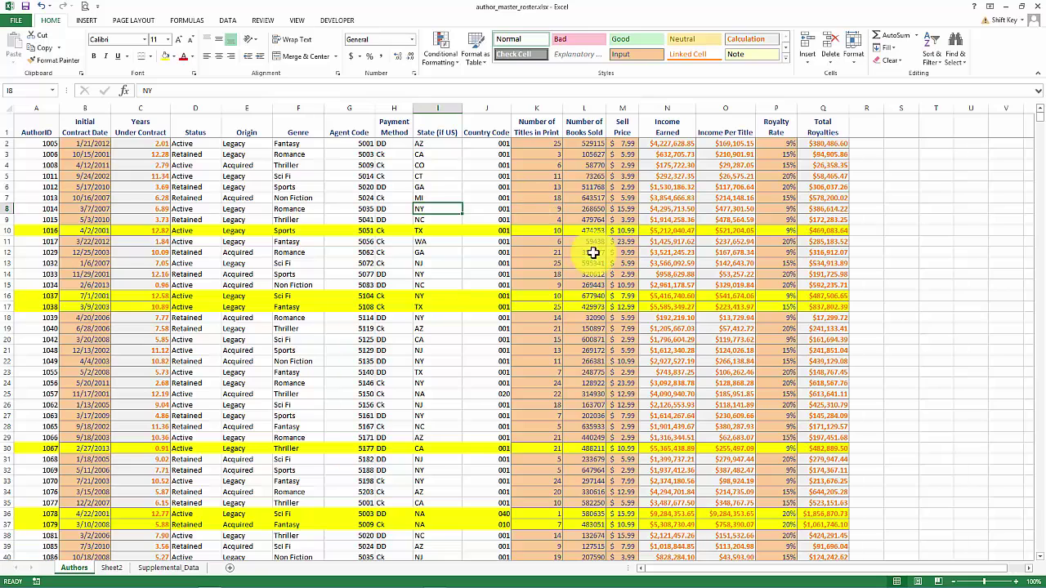
Open the Rules Manager for This Worksheet and select the =$N2>5000000 yellow rule
{"action": "left_click_drag", "start_coordinate": [675, 165], "coordinate": [662, 355]}
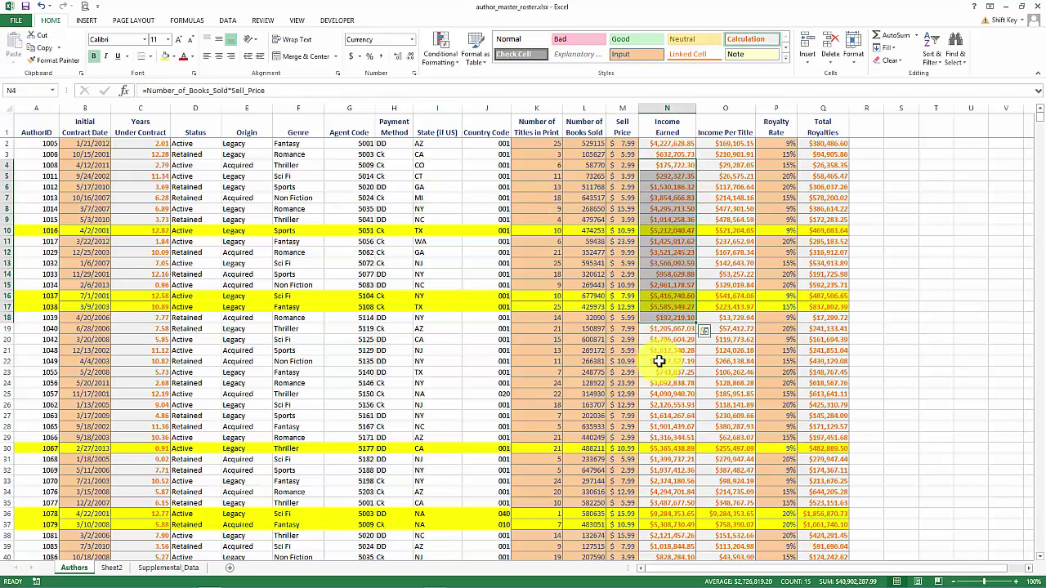
{"action": "left_click", "coordinate": [672, 187]}
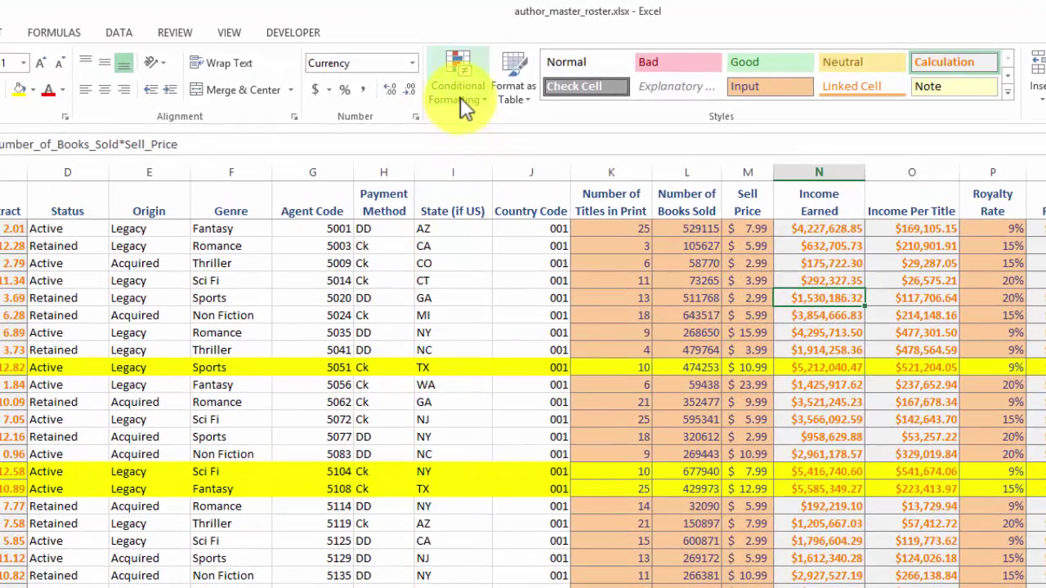
{"action": "left_click", "coordinate": [460, 98]}
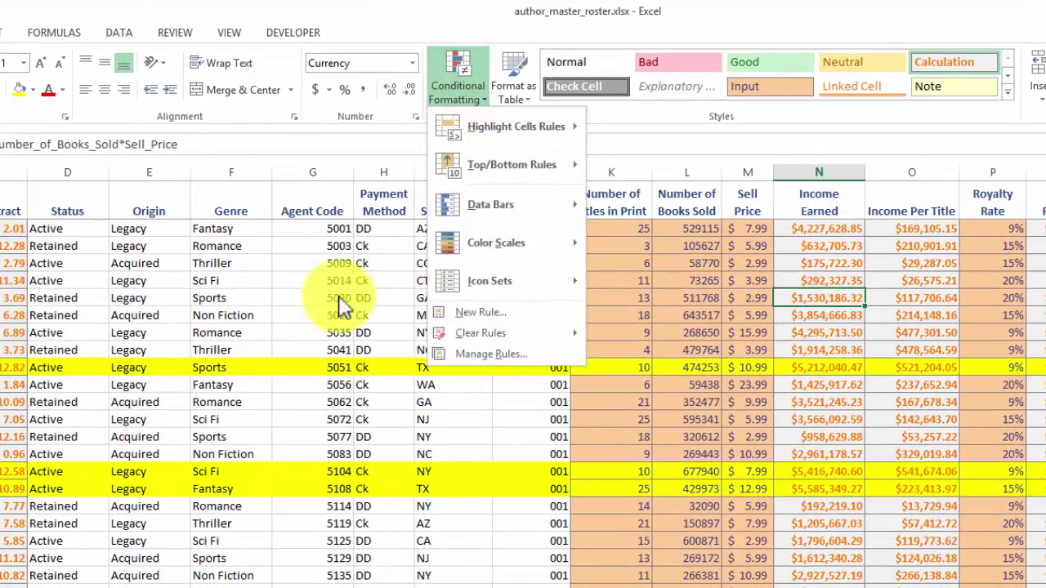
{"action": "left_click", "coordinate": [503, 354]}
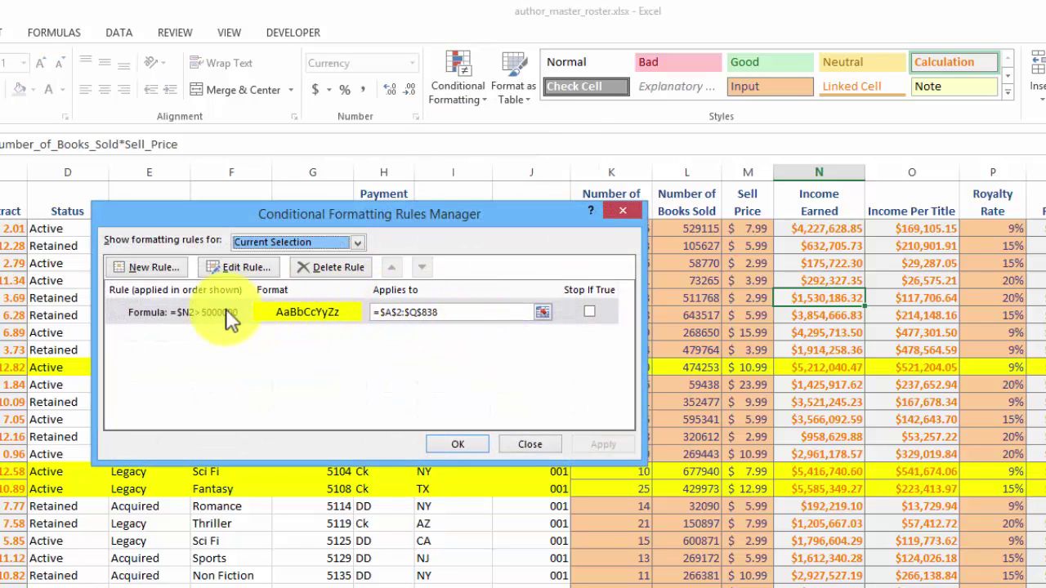
{"action": "left_click", "coordinate": [164, 312]}
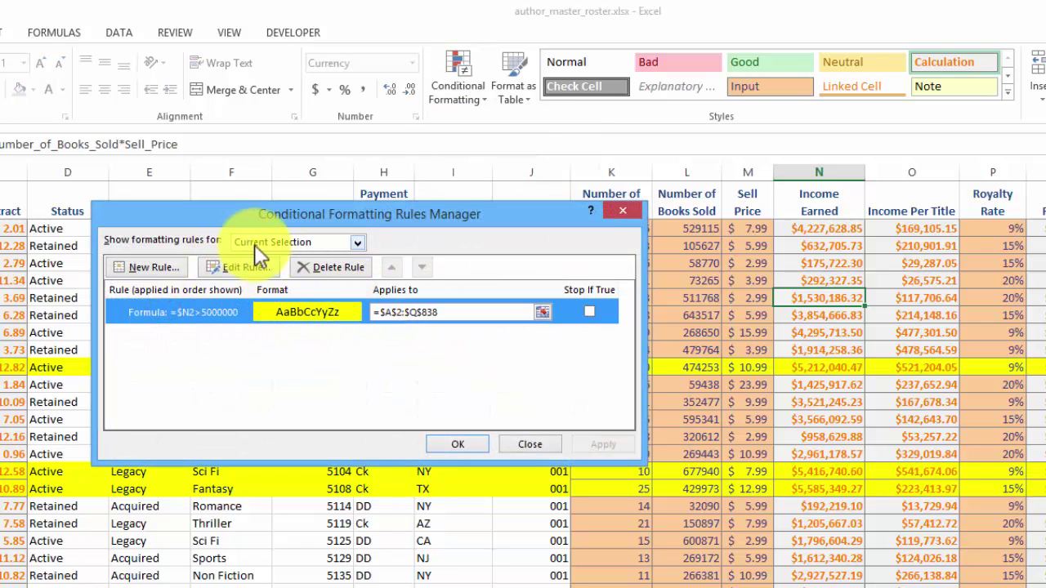
{"action": "left_click", "coordinate": [355, 244]}
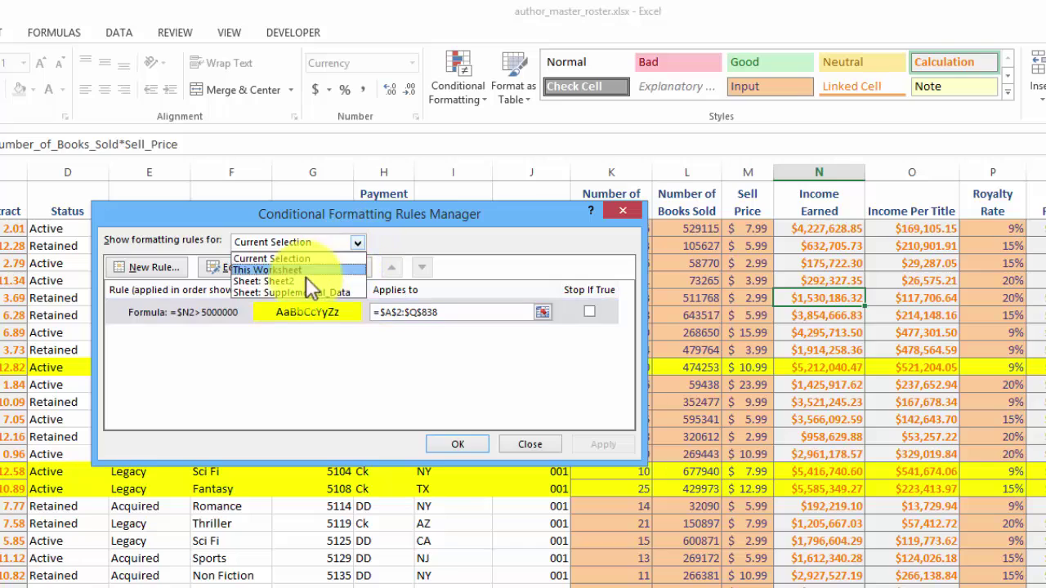
{"action": "left_click", "coordinate": [277, 270]}
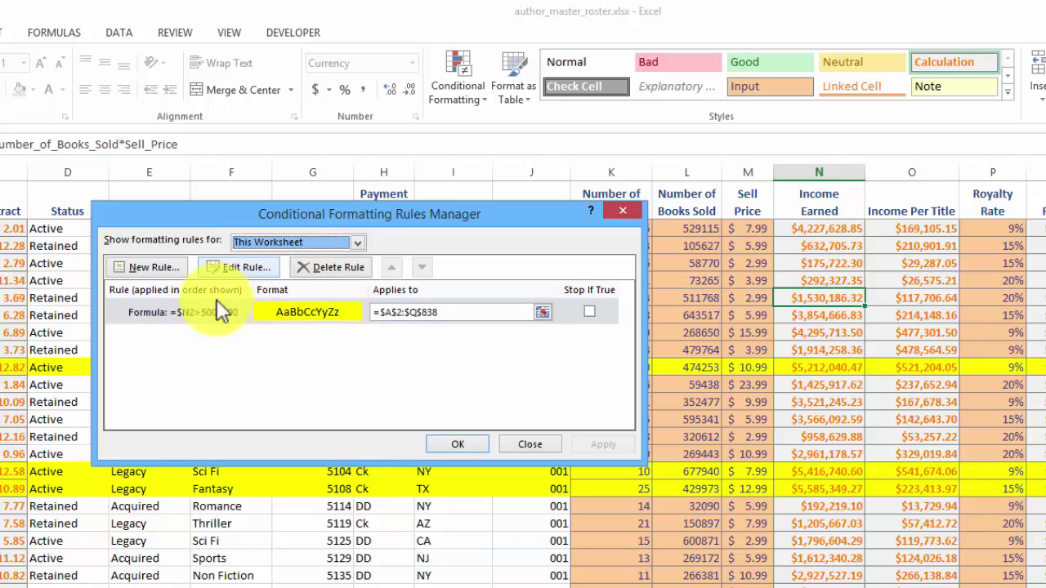
{"action": "left_click", "coordinate": [182, 311]}
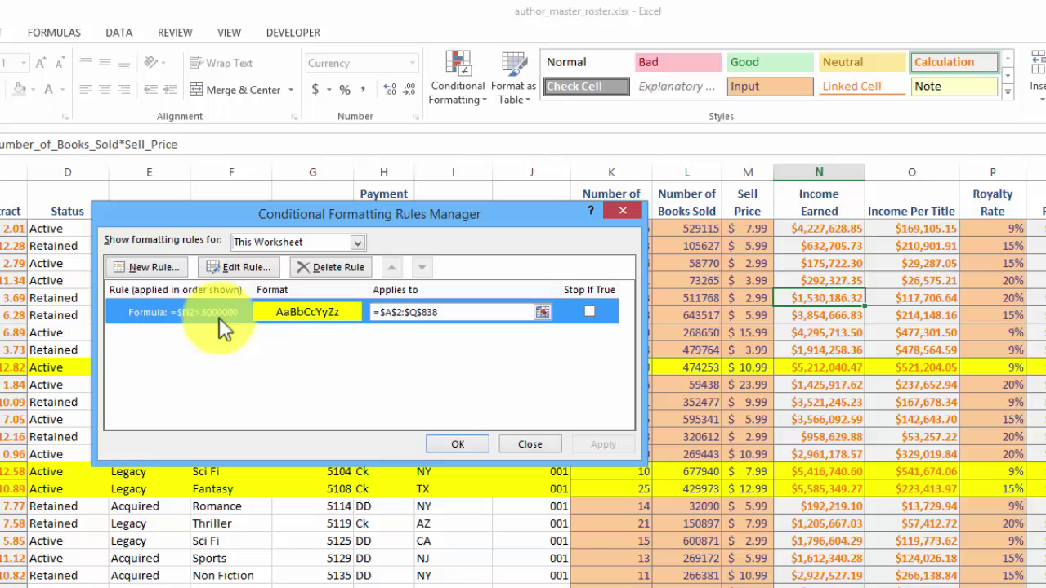
Edit the rule formula to =$N2<2000000 and apply the change
{"action": "double_click", "coordinate": [184, 311]}
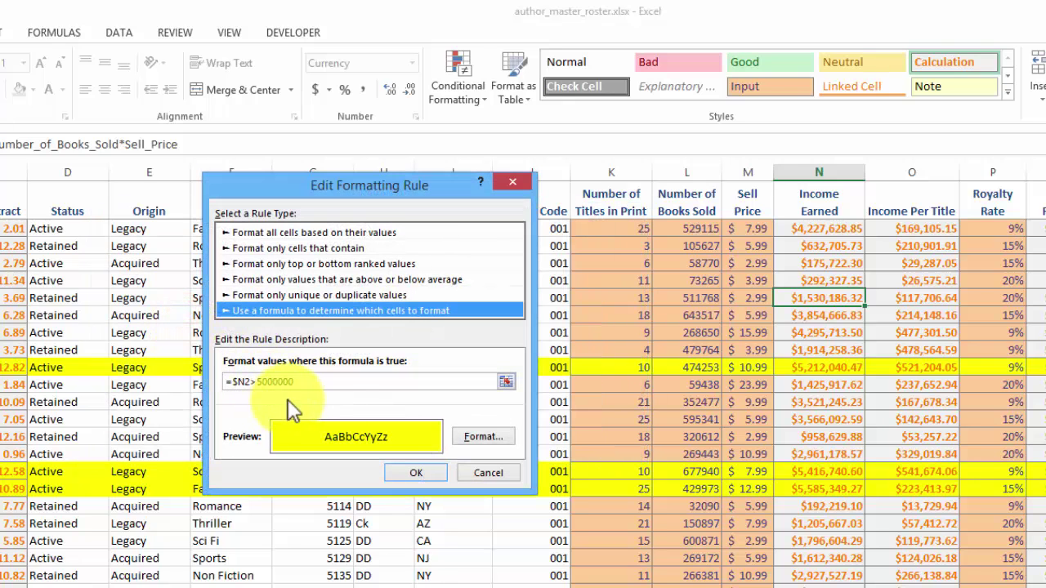
{"action": "left_click_drag", "start_coordinate": [302, 381], "coordinate": [262, 381]}
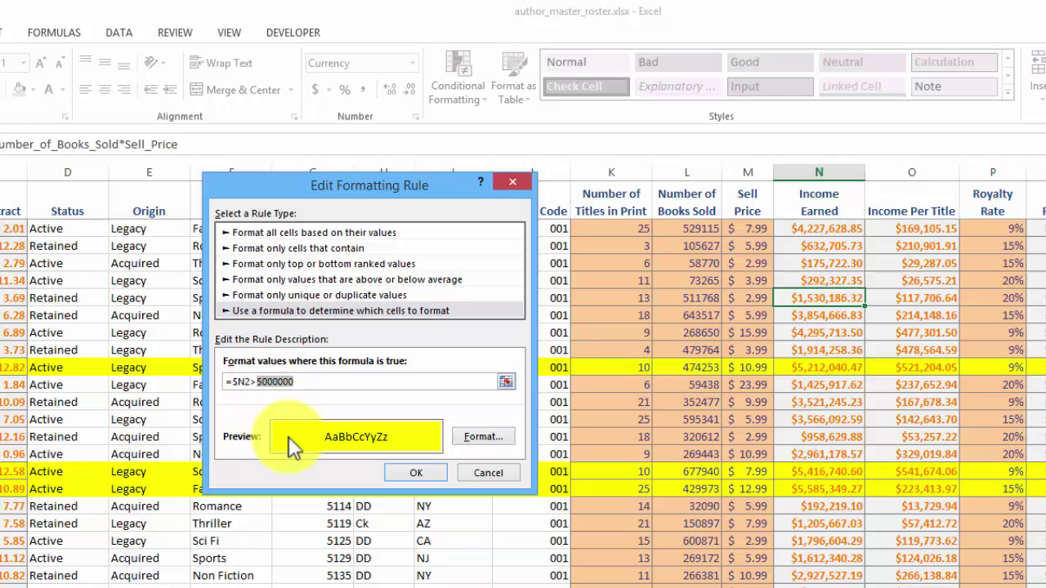
{"action": "key", "text": "BackSpace"}
{"action": "key", "text": "BackSpace"}
{"action": "type", "text": "<2000000"}
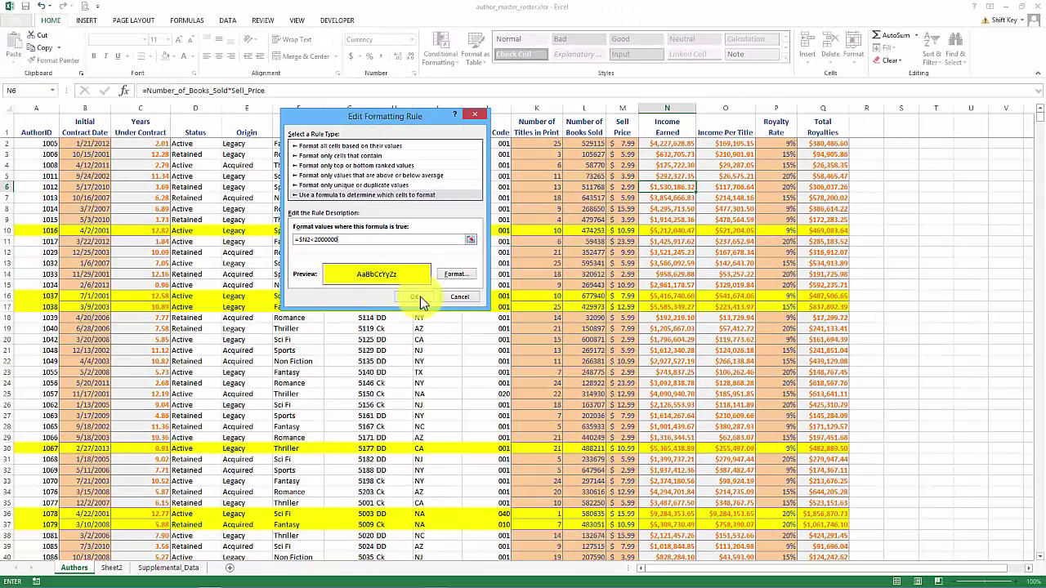
{"action": "left_click", "coordinate": [417, 297]}
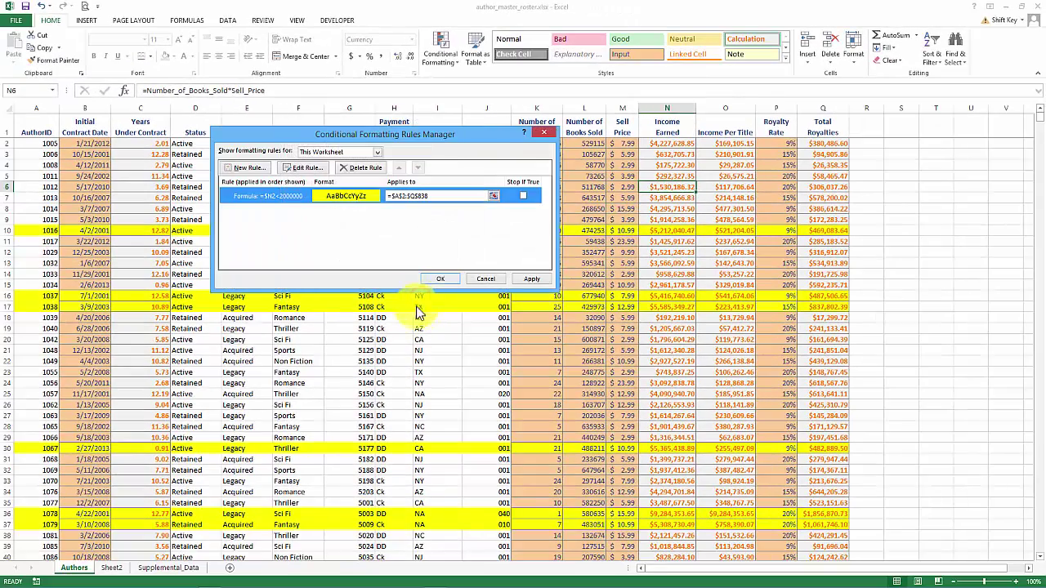
{"action": "left_click", "coordinate": [438, 280]}
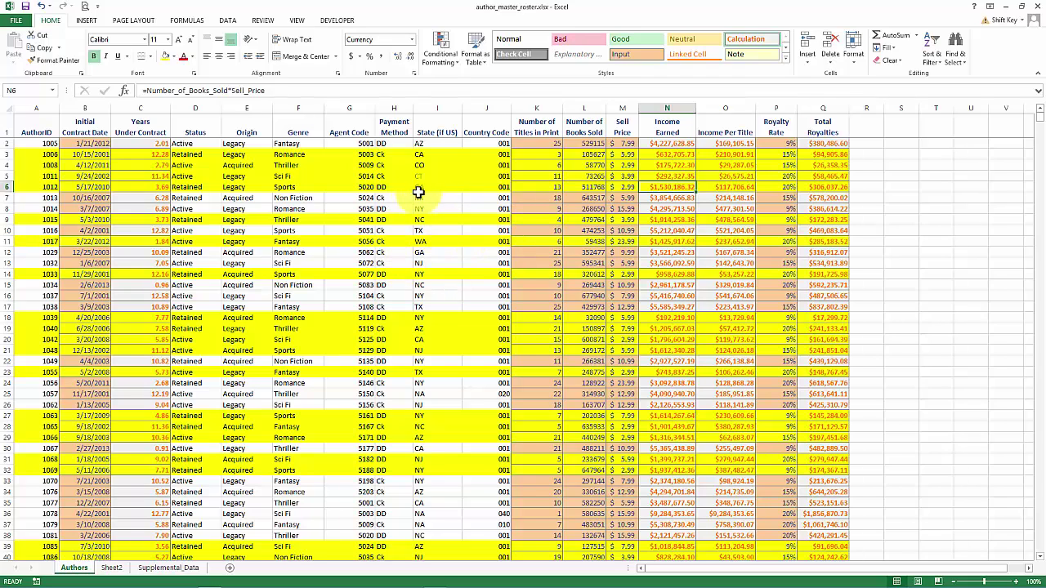
Insert three blank rows above the table via rows 1–3, moving headers to row 4
{"action": "left_click", "coordinate": [248, 177]}
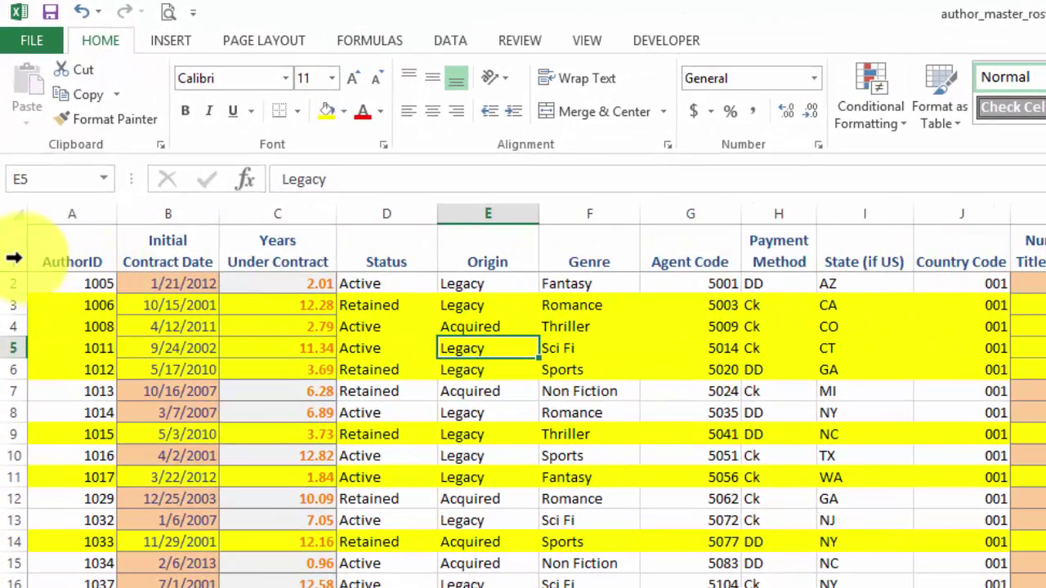
{"action": "left_click_drag", "start_coordinate": [13, 254], "coordinate": [14, 299]}
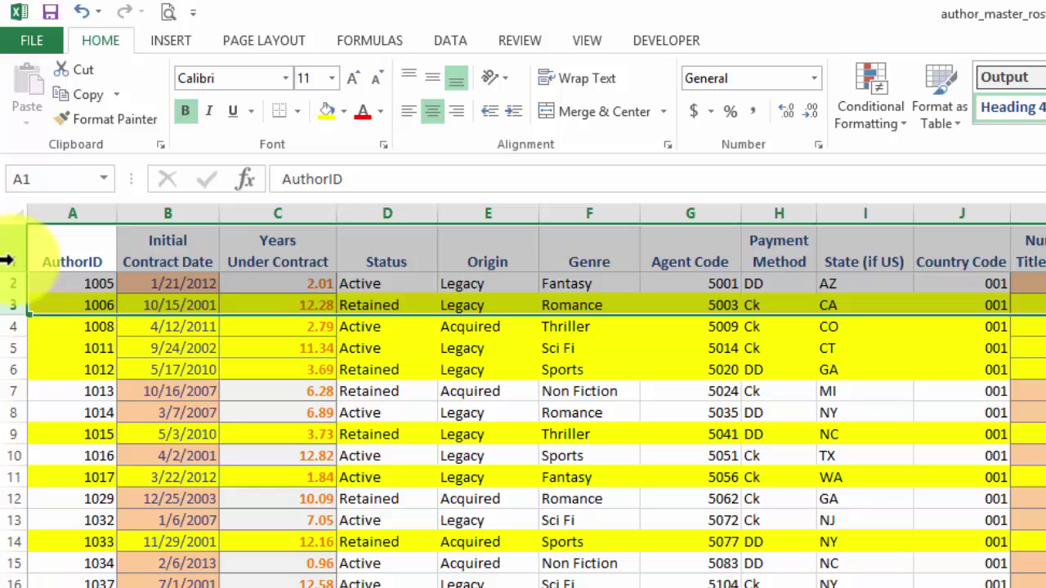
{"action": "right_click", "coordinate": [149, 279]}
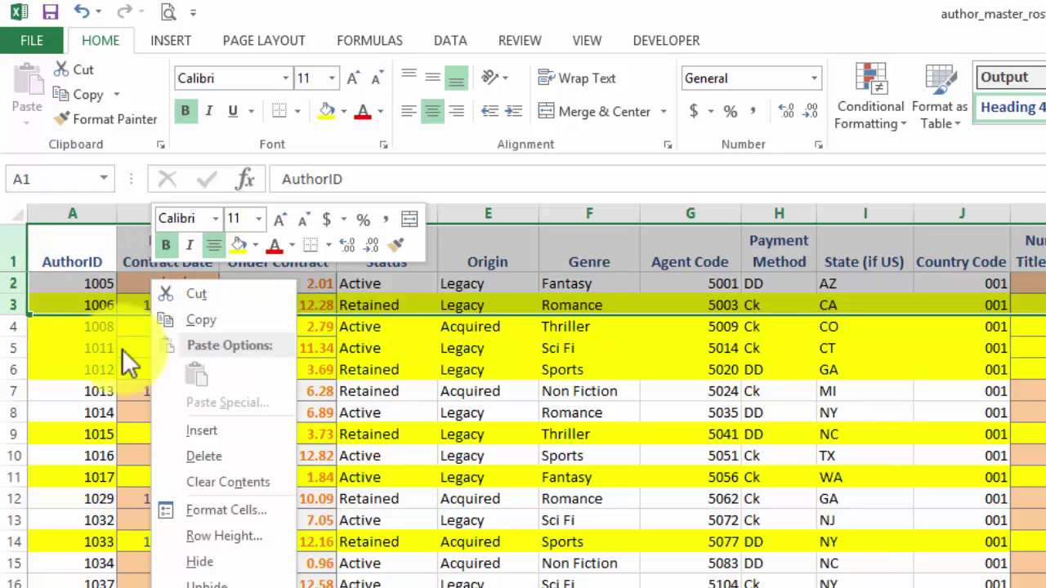
{"action": "key", "text": "Escape"}
{"action": "left_click", "coordinate": [264, 294]}
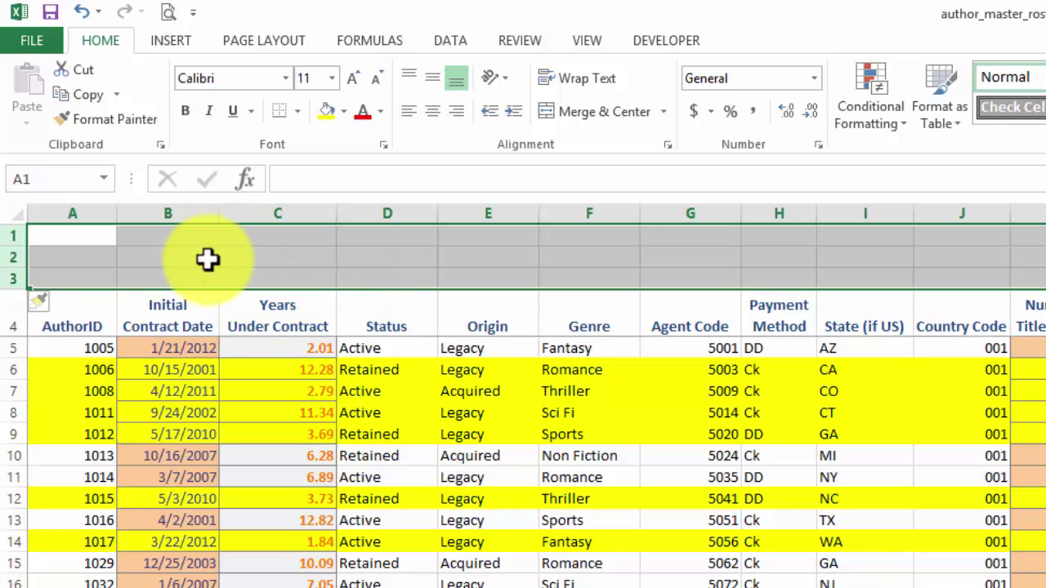
{"action": "left_click", "coordinate": [207, 259]}
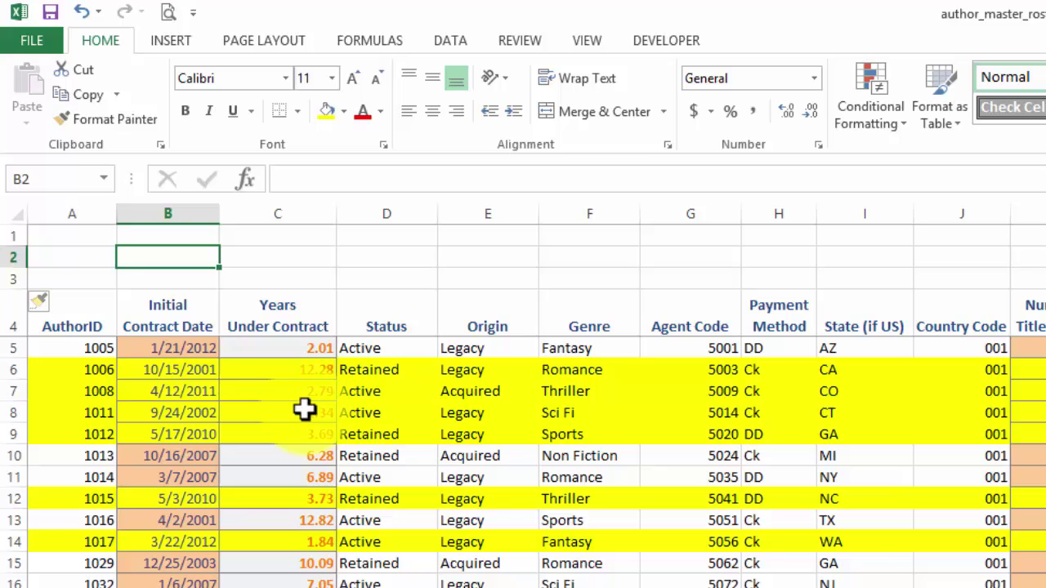
Enter 'Income Earned' in B2 and 9000000 in C2, formatted as Accounting ($9,000,000.00)
{"action": "type", "text": "Incom"}
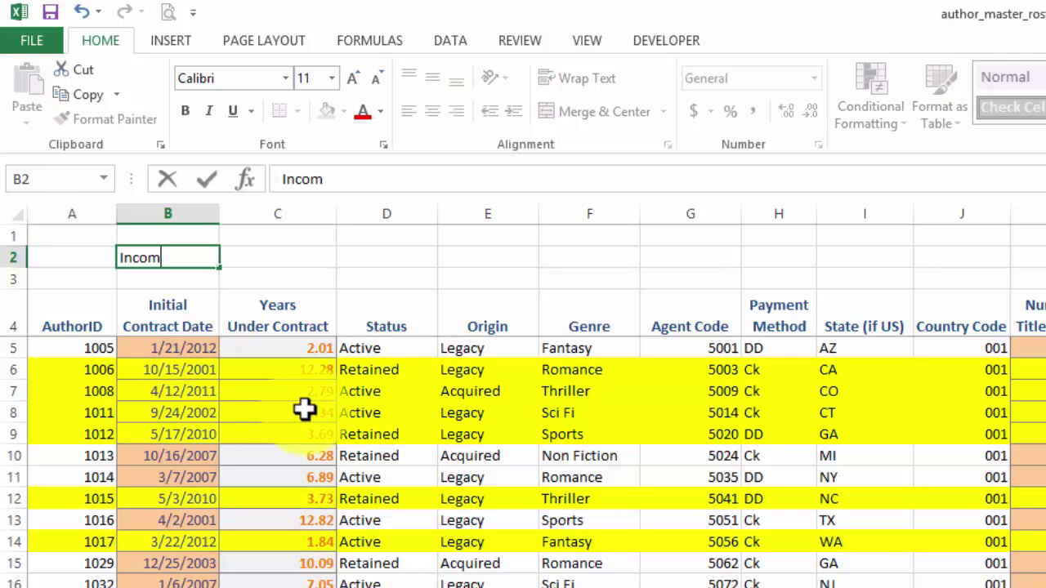
{"action": "type", "text": "e Earned"}
{"action": "key", "text": "Tab"}
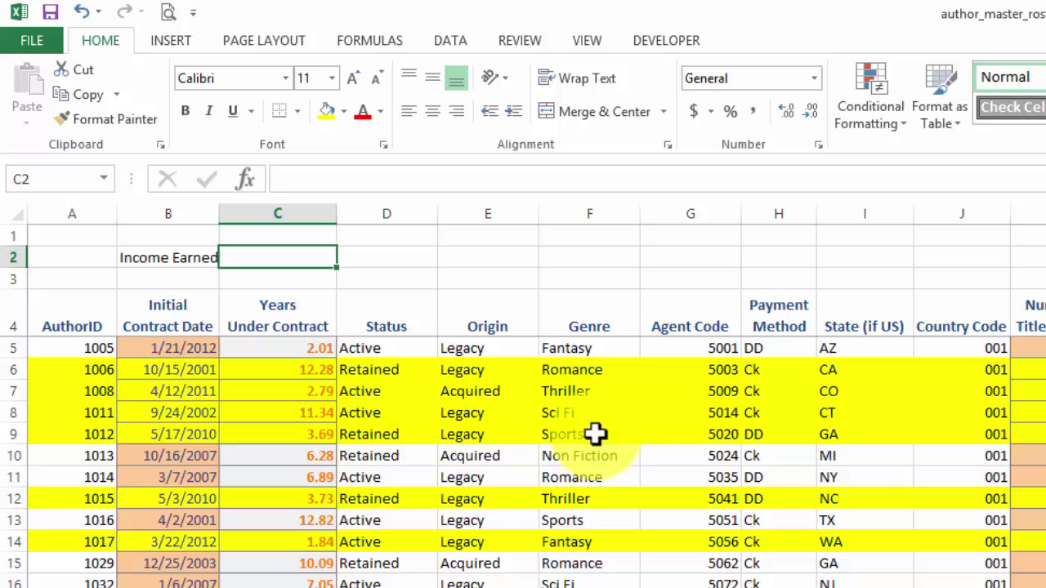
{"action": "type", "text": "9"}
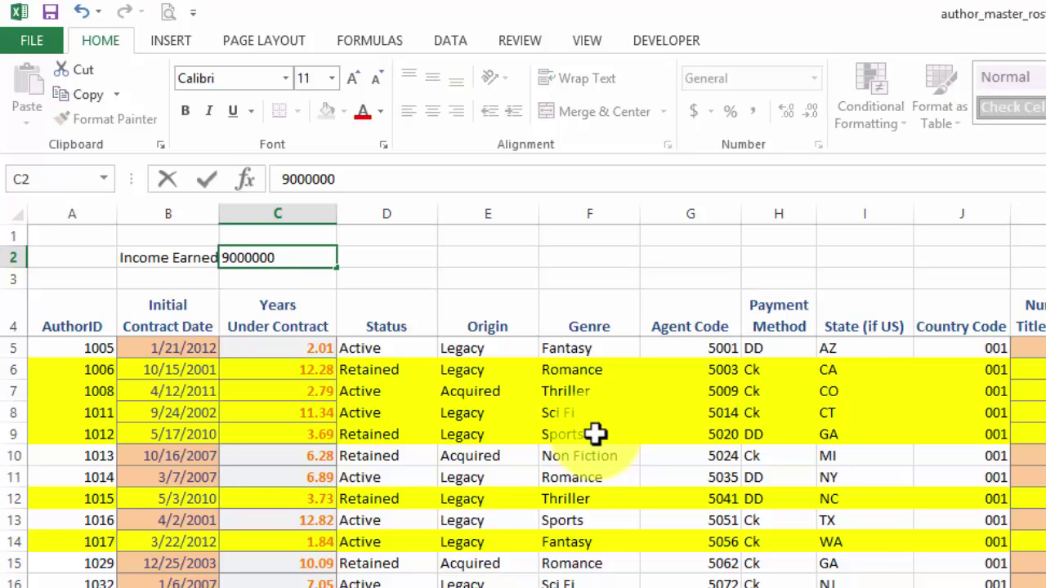
{"action": "type", "text": "000000"}
{"action": "key", "text": "Return"}
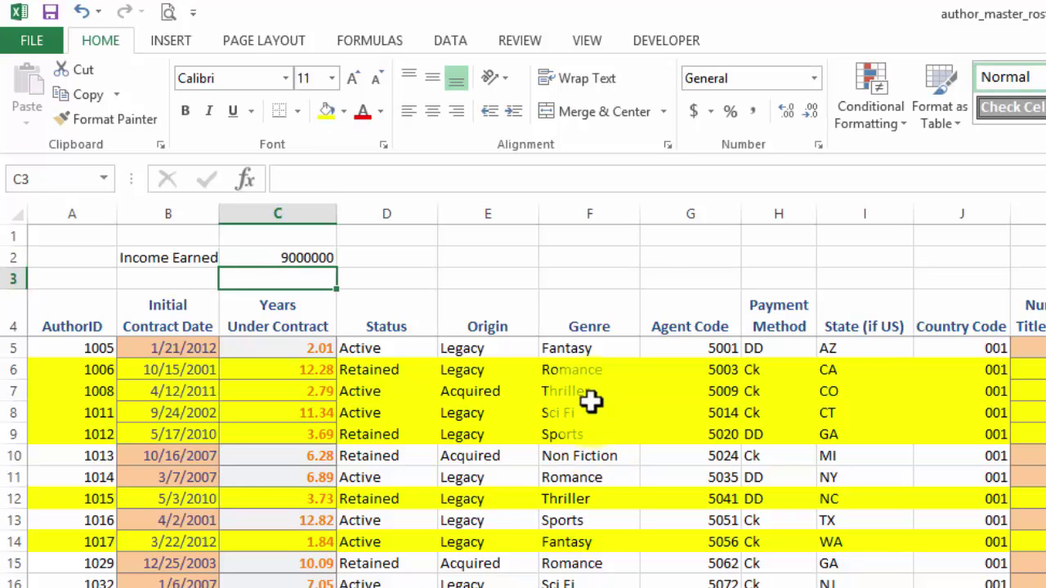
{"action": "left_click", "coordinate": [292, 254]}
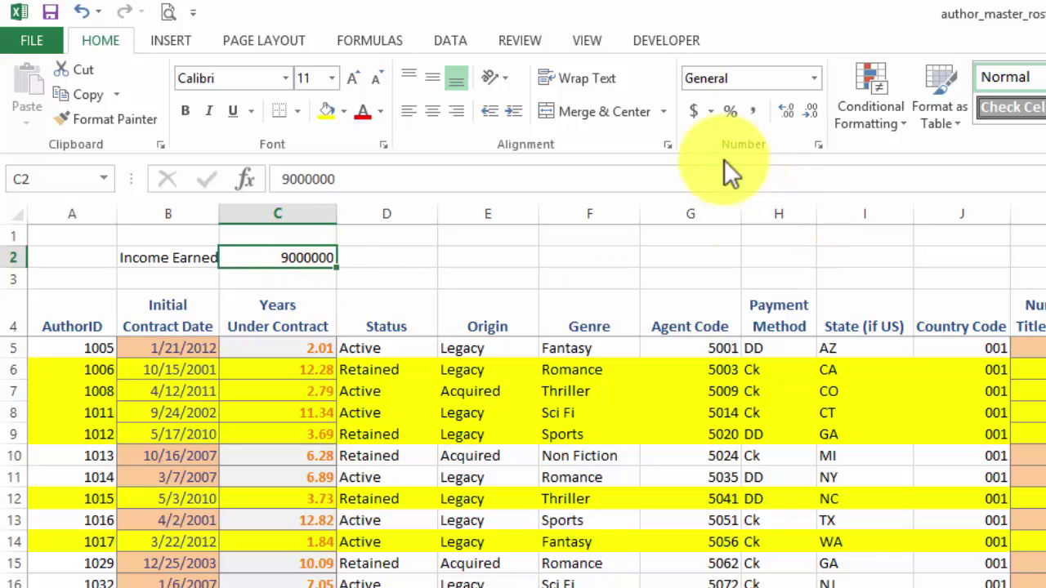
{"action": "left_click", "coordinate": [693, 111]}
{"action": "left_click", "coordinate": [286, 279]}
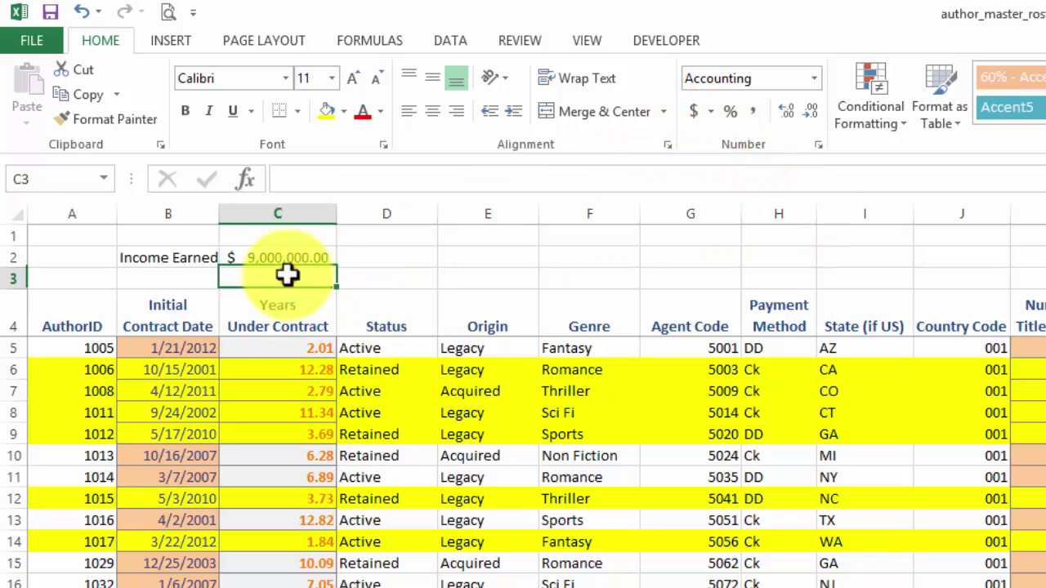
{"action": "left_click", "coordinate": [304, 258]}
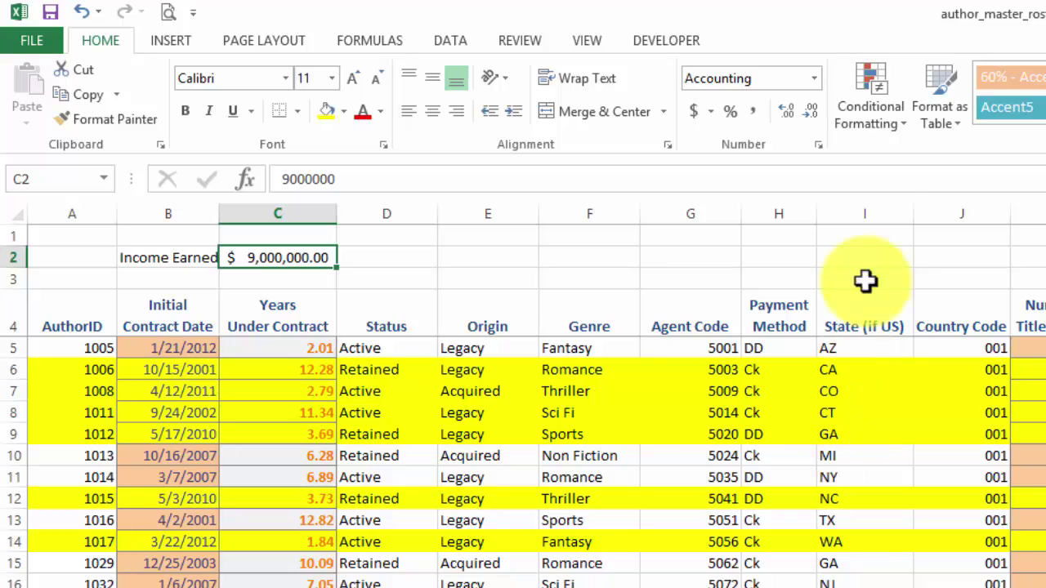
Edit the yellow rule's formula from =$N5<2000000 to =$N5>$C$2 and confirm
{"action": "left_click", "coordinate": [552, 350]}
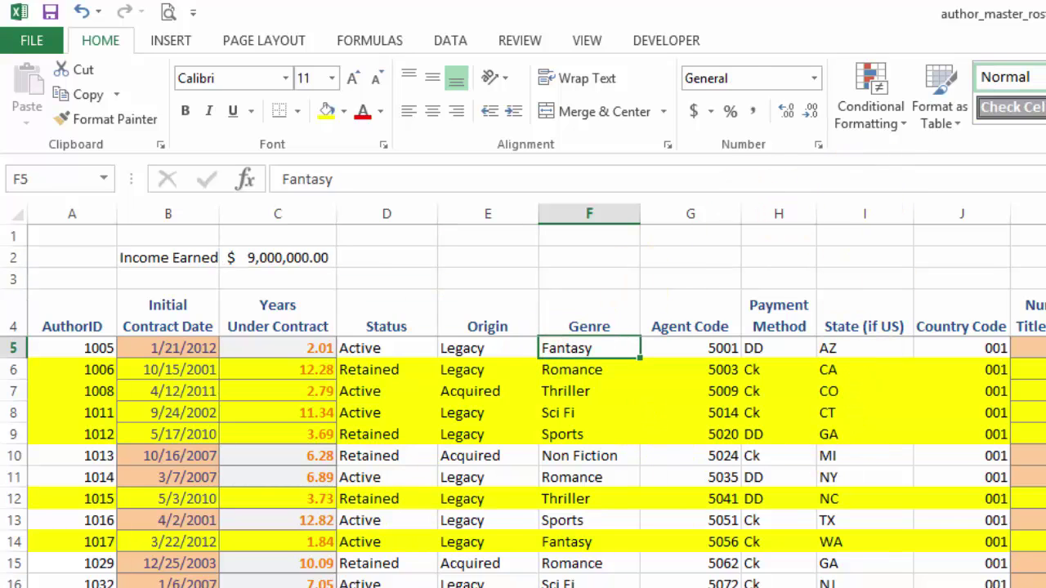
{"action": "left_click", "coordinate": [886, 119]}
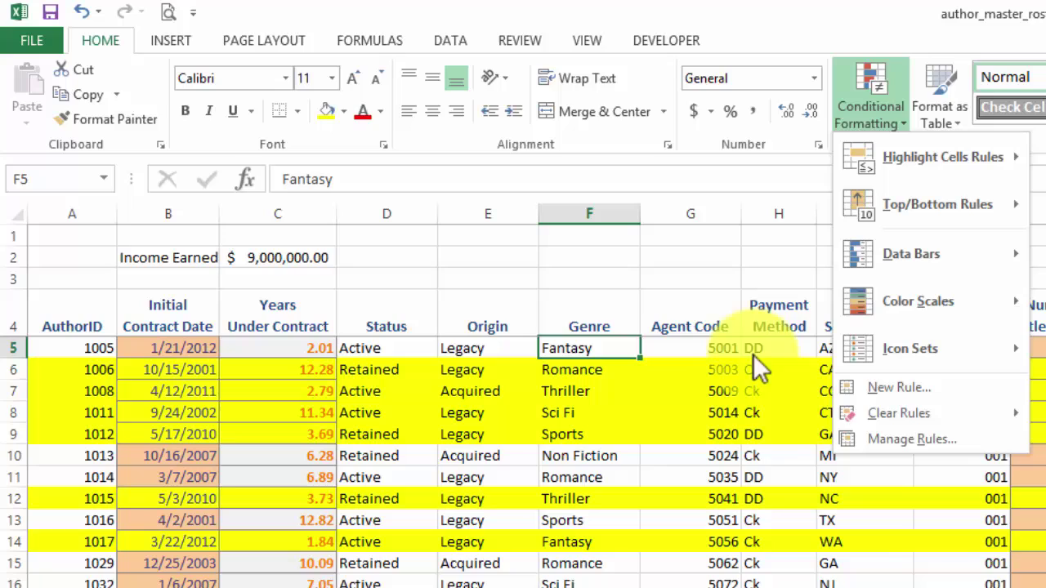
{"action": "left_click", "coordinate": [932, 440]}
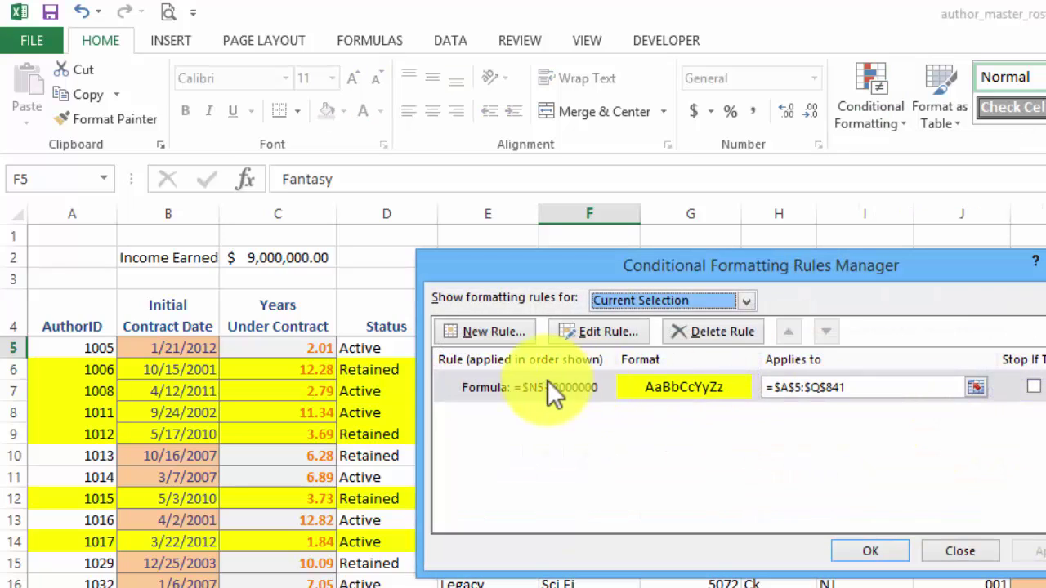
{"action": "double_click", "coordinate": [548, 383]}
{"action": "left_click_drag", "start_coordinate": [718, 227], "coordinate": [788, 113]}
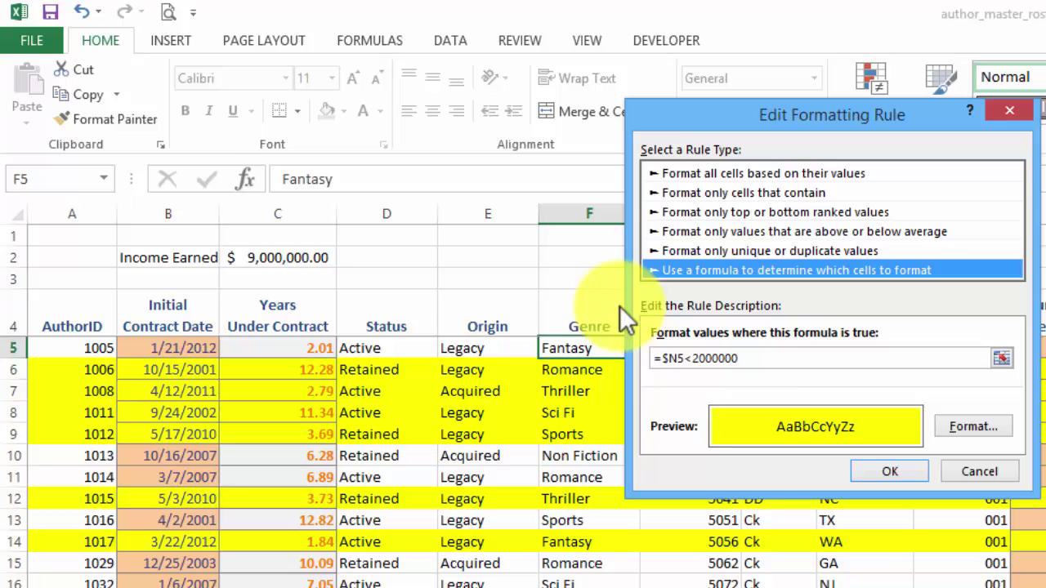
{"action": "left_click", "coordinate": [741, 362]}
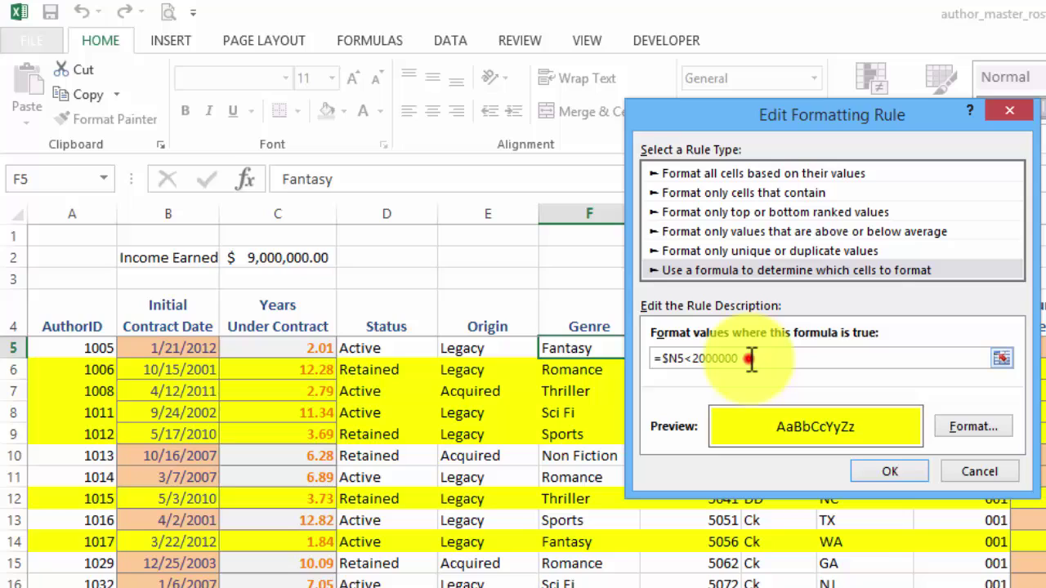
{"action": "left_click_drag", "start_coordinate": [751, 360], "coordinate": [690, 360]}
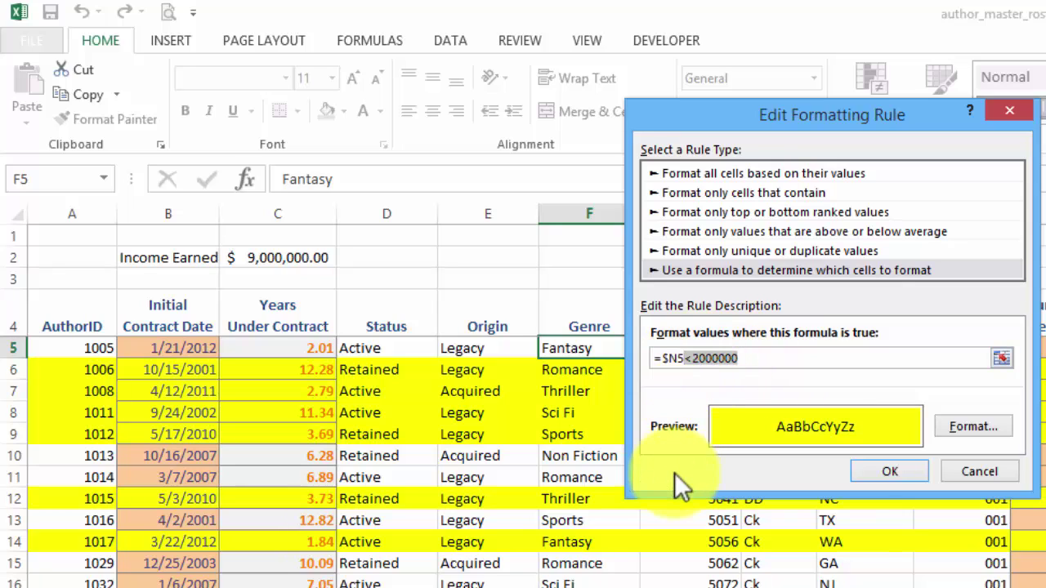
{"action": "key", "text": "BackSpace"}
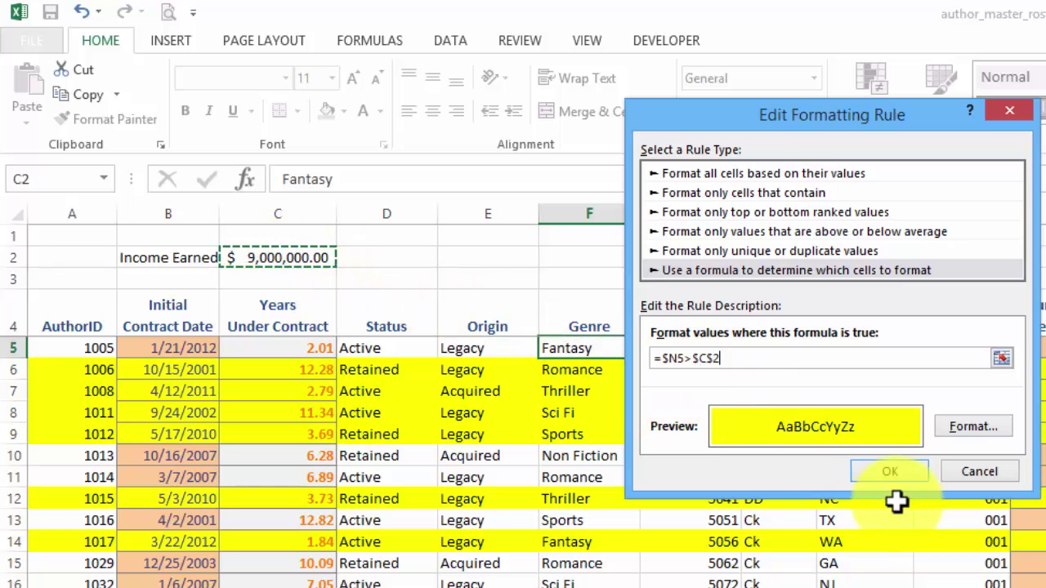
{"action": "left_click", "coordinate": [905, 473]}
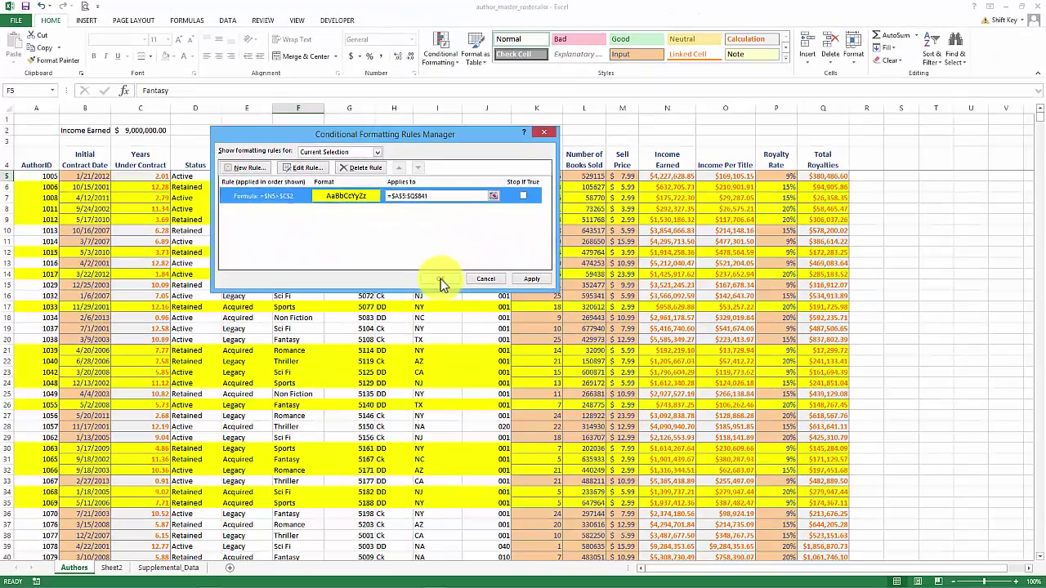
{"action": "left_click", "coordinate": [441, 281]}
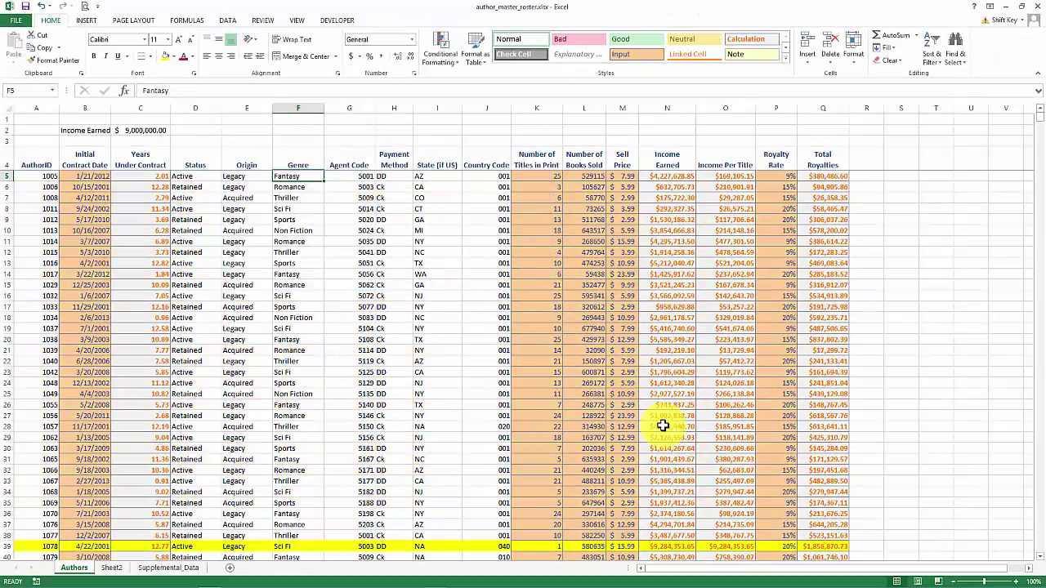
{"action": "scroll", "coordinate": [663, 426], "scroll_direction": "down", "scroll_amount": 1}
{"action": "scroll", "coordinate": [654, 425], "scroll_direction": "down", "scroll_amount": 7}
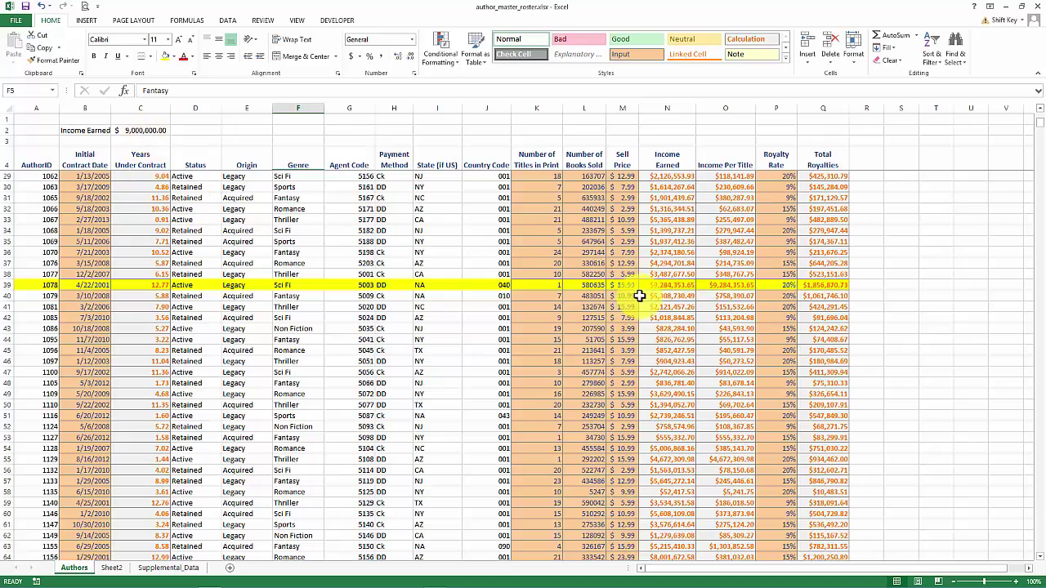
{"action": "scroll", "coordinate": [639, 296], "scroll_direction": "down", "scroll_amount": 3}
{"action": "scroll", "coordinate": [603, 464], "scroll_direction": "down", "scroll_amount": 20}
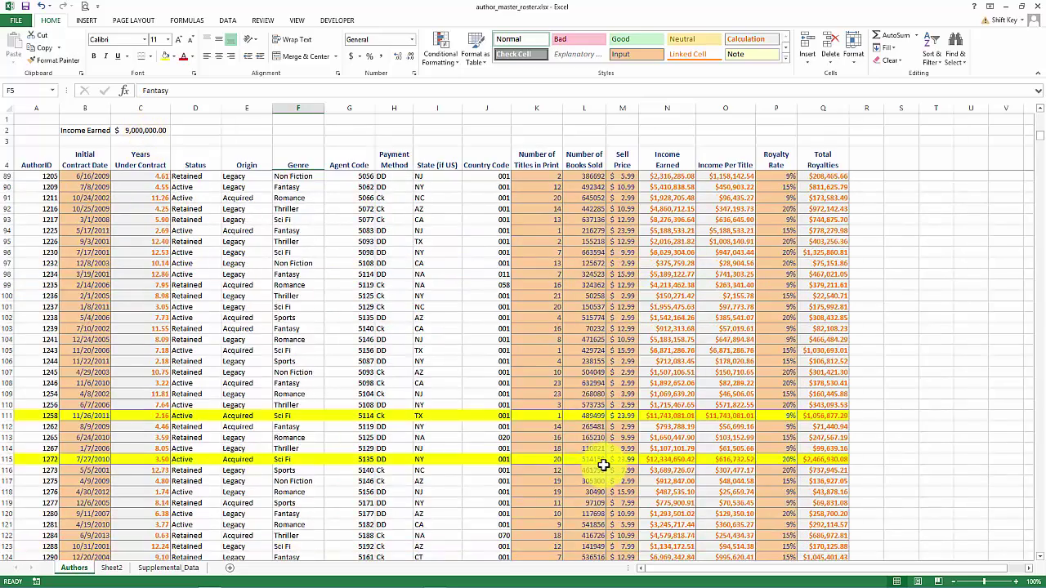
{"action": "scroll", "coordinate": [602, 282], "scroll_direction": "up", "scroll_amount": 1}
{"action": "scroll", "coordinate": [575, 350], "scroll_direction": "up", "scroll_amount": 7}
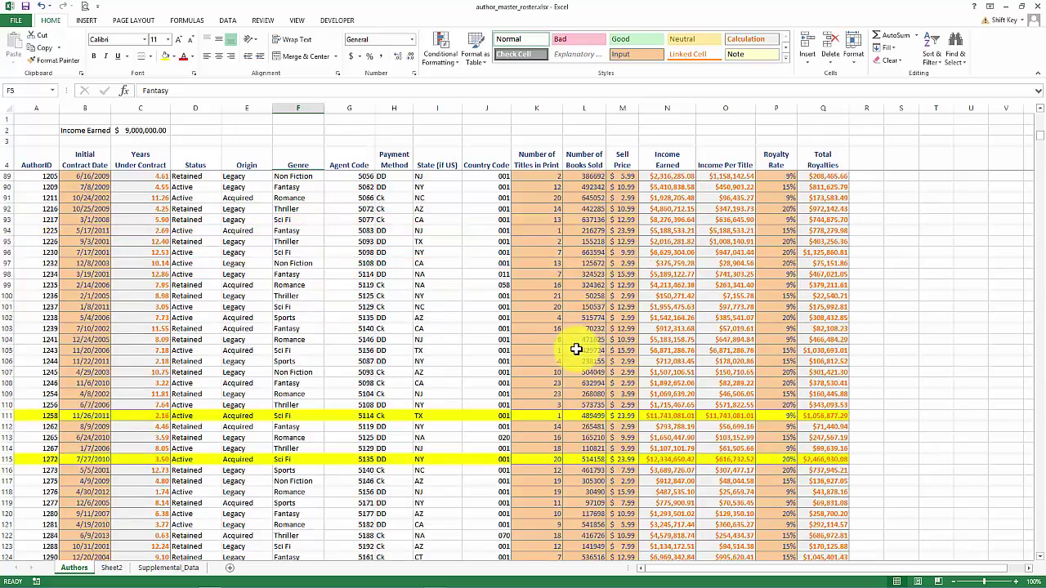
Change C2 to 5500000 and check that extra rows, like AuthorID 1038, turn yellow
{"action": "scroll", "coordinate": [576, 349], "scroll_direction": "up", "scroll_amount": 20}
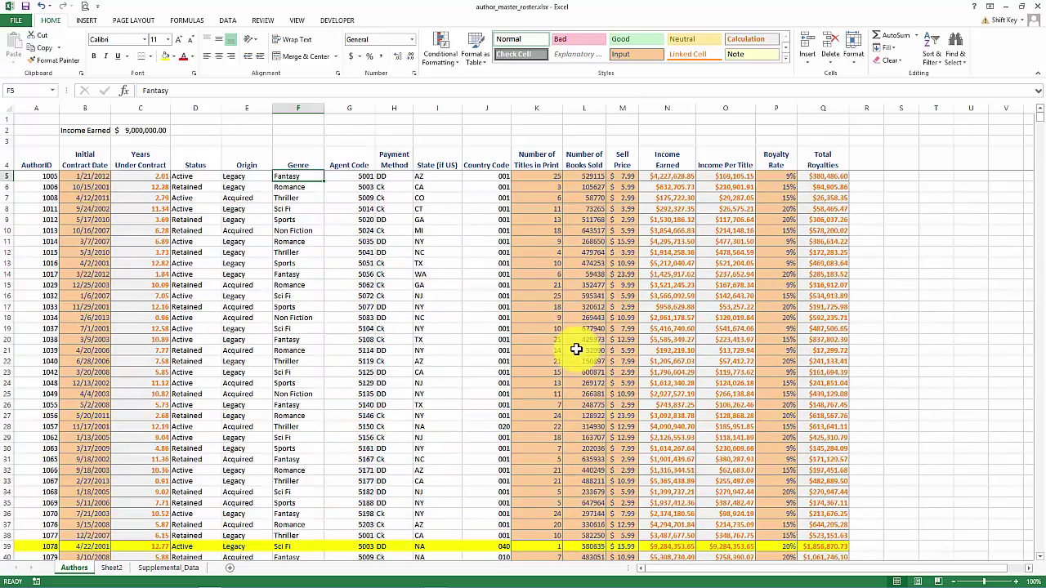
{"action": "left_click", "coordinate": [141, 130]}
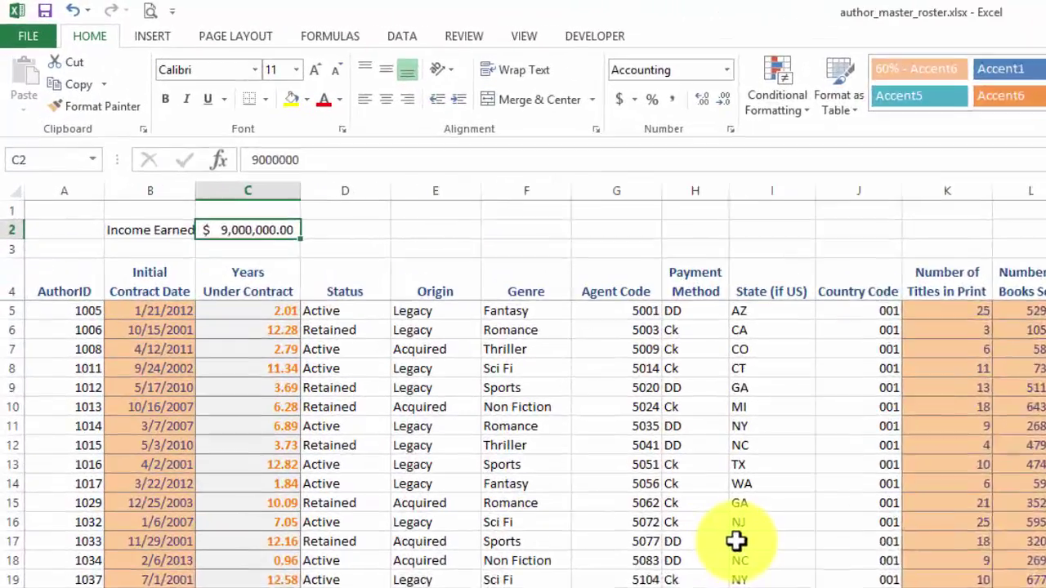
{"action": "type", "text": "5"}
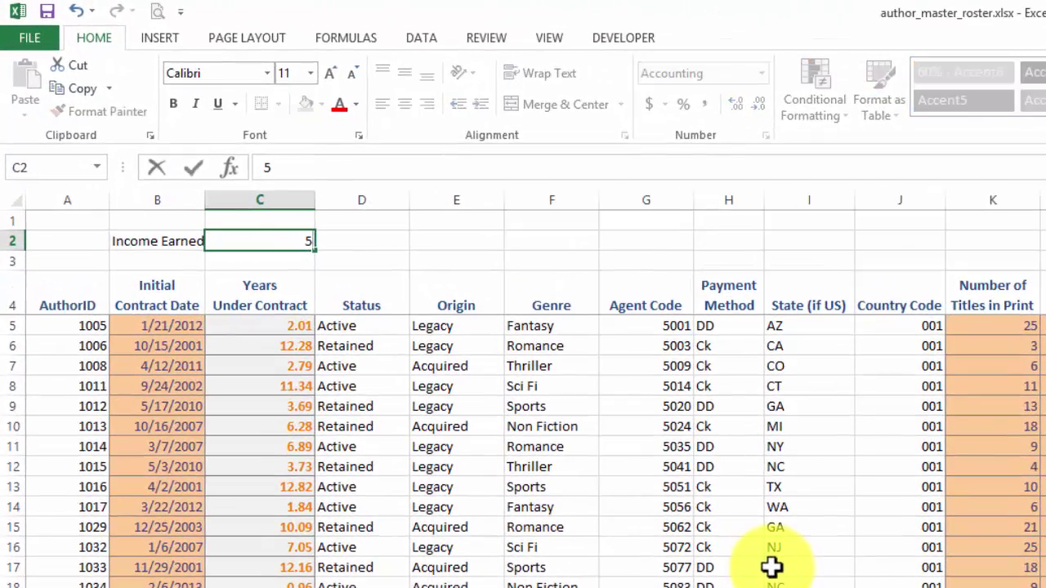
{"action": "type", "text": "500000"}
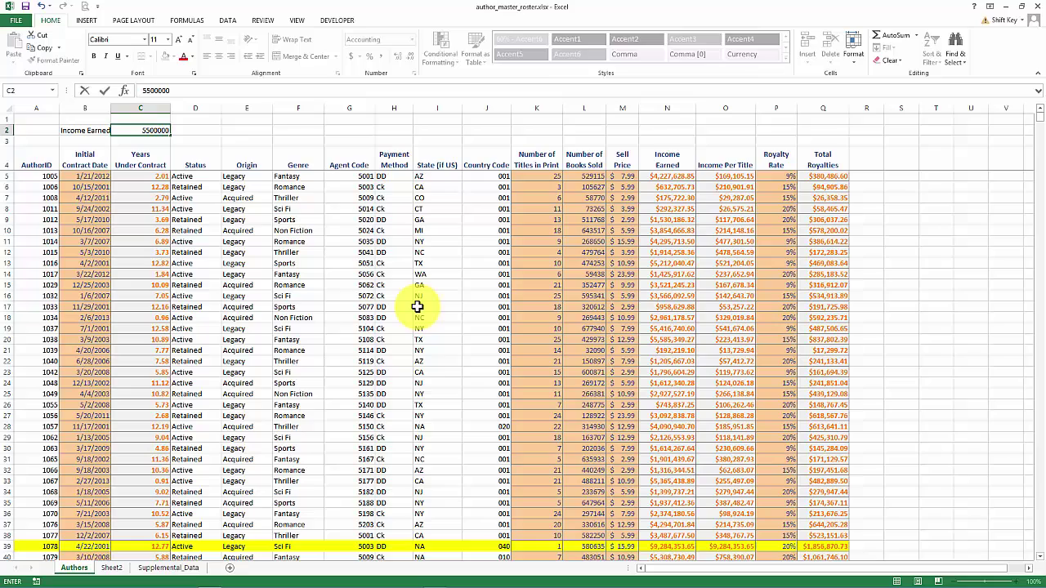
{"action": "key", "text": "Return"}
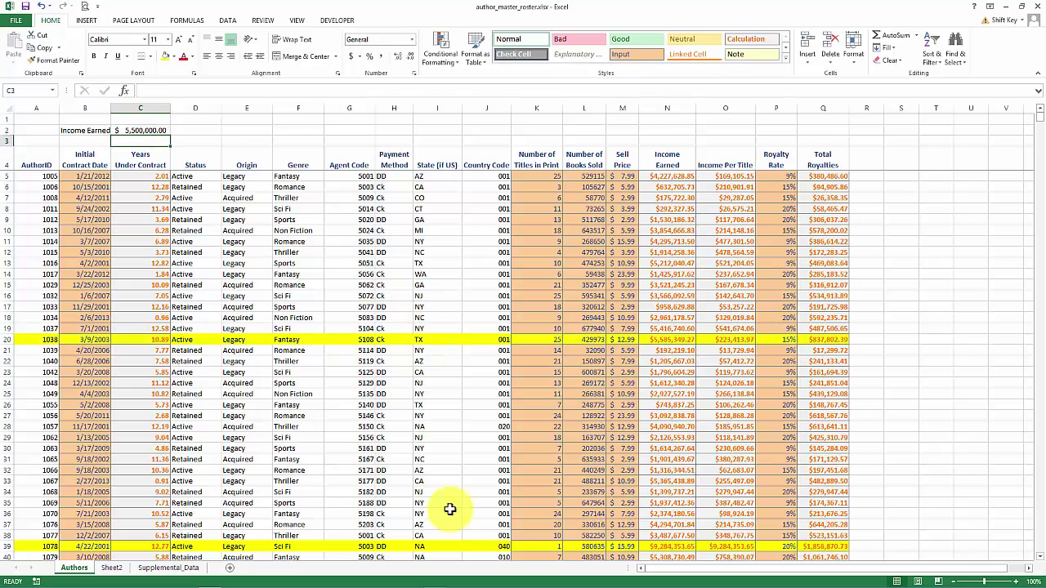
{"action": "scroll", "coordinate": [568, 410], "scroll_direction": "down", "scroll_amount": 1}
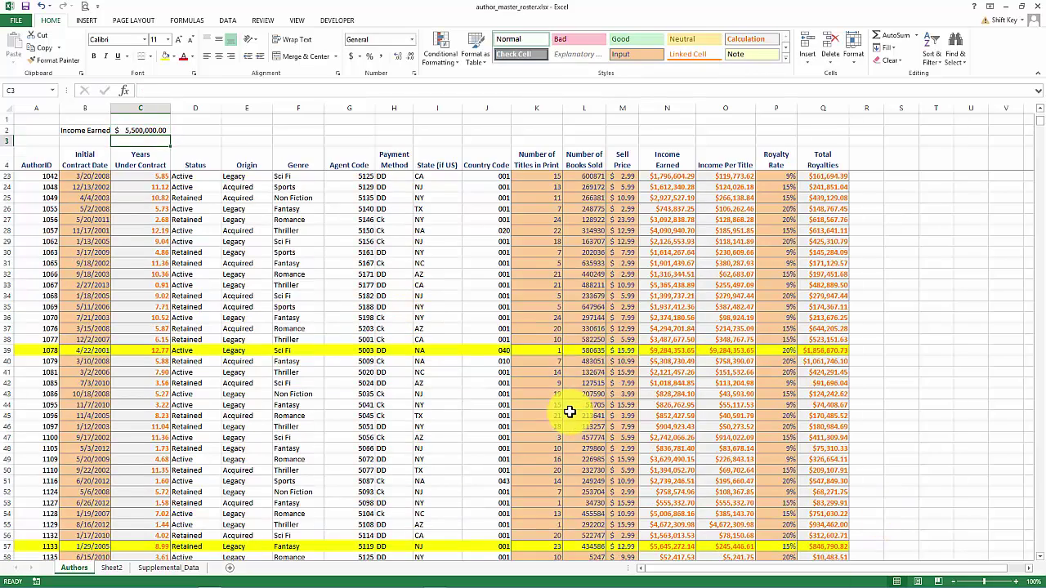
{"action": "scroll", "coordinate": [568, 409], "scroll_direction": "up", "scroll_amount": 1}
{"action": "left_click", "coordinate": [583, 304]}
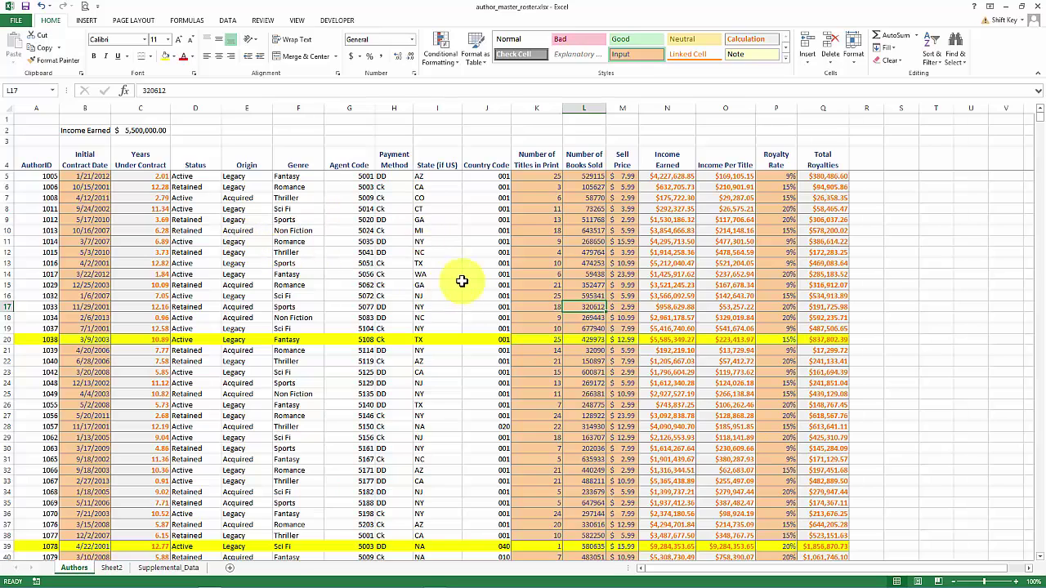
Look over the table's Status and Genre columns, including the Thriller cell F7
{"action": "left_click", "coordinate": [441, 254]}
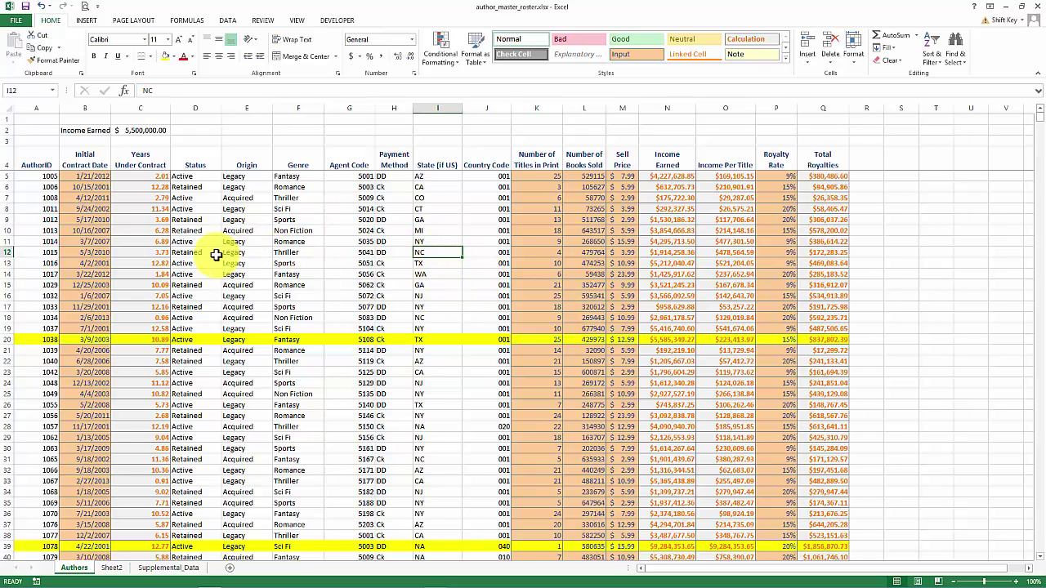
{"action": "left_click_drag", "start_coordinate": [190, 190], "coordinate": [187, 349]}
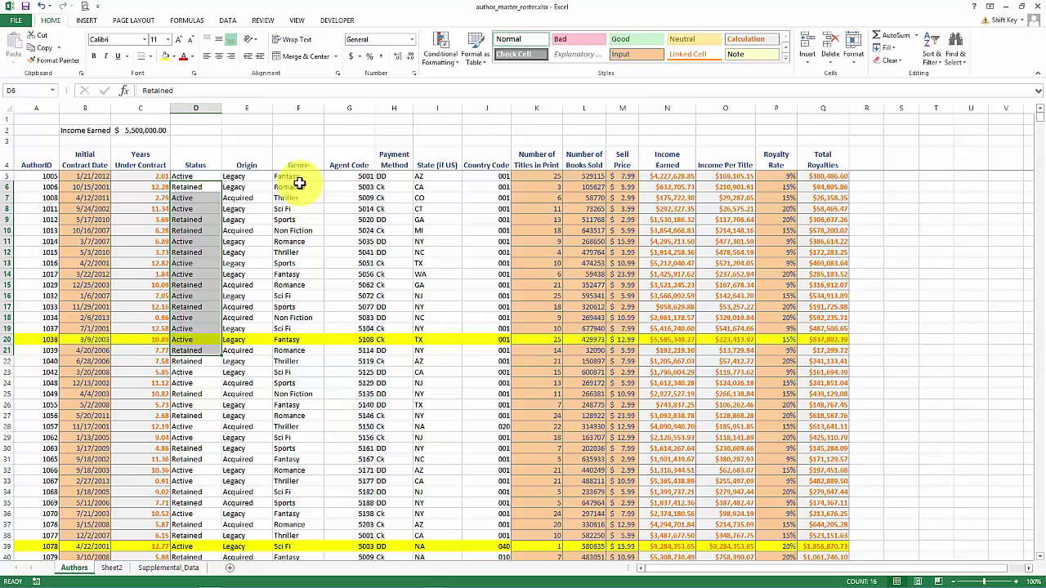
{"action": "left_click_drag", "start_coordinate": [299, 186], "coordinate": [292, 369]}
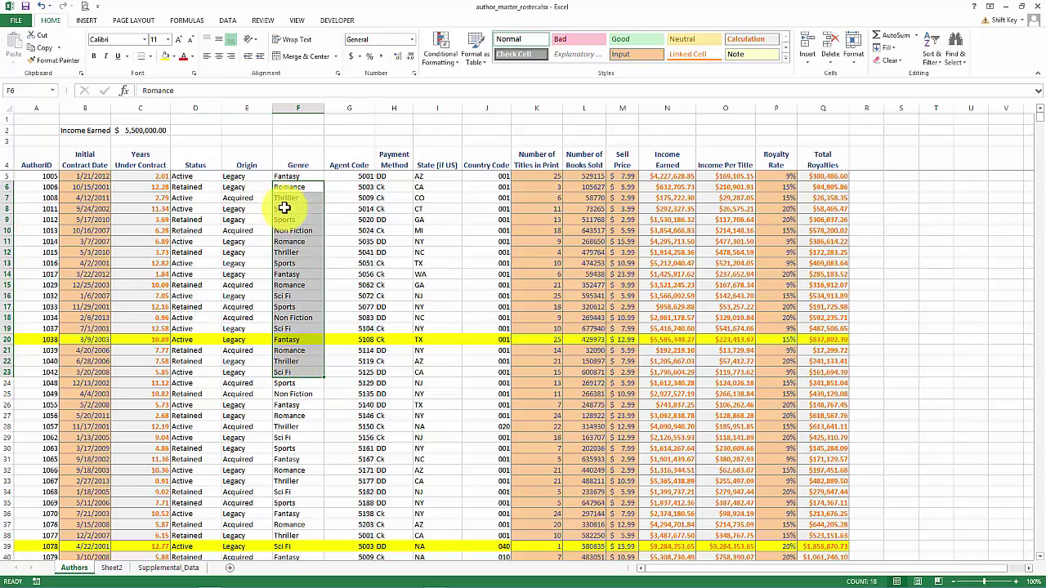
{"action": "left_click", "coordinate": [296, 200]}
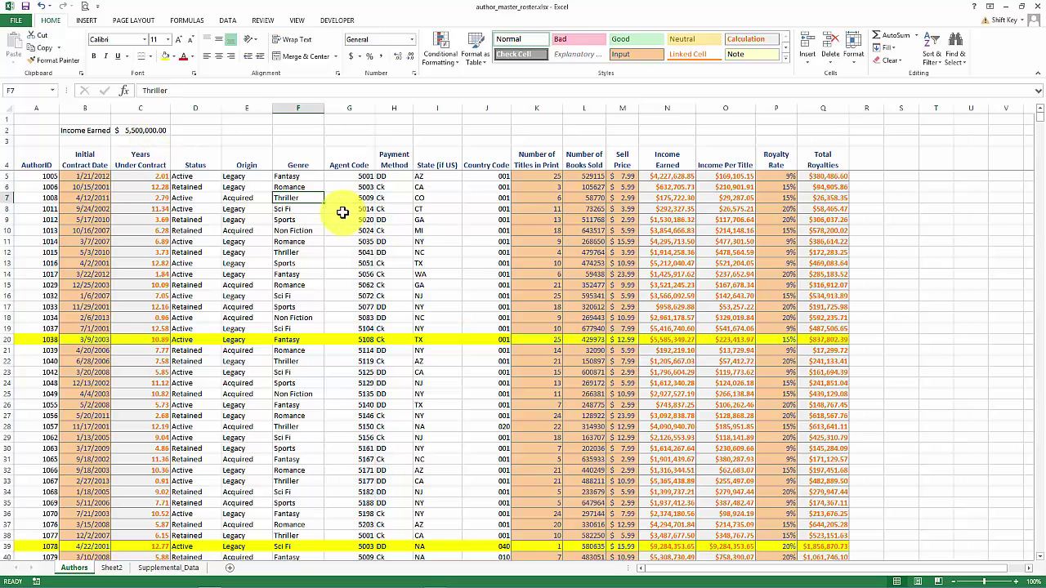
Replace the Income Earned label in B2 with Genre
{"action": "left_click", "coordinate": [85, 141]}
{"action": "left_click", "coordinate": [85, 130]}
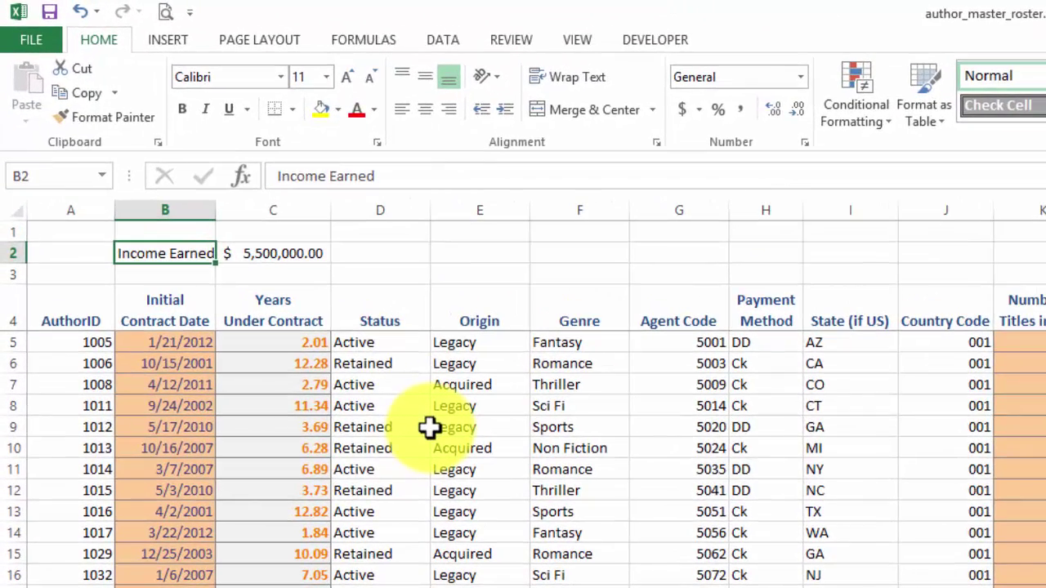
{"action": "type", "text": "Genre"}
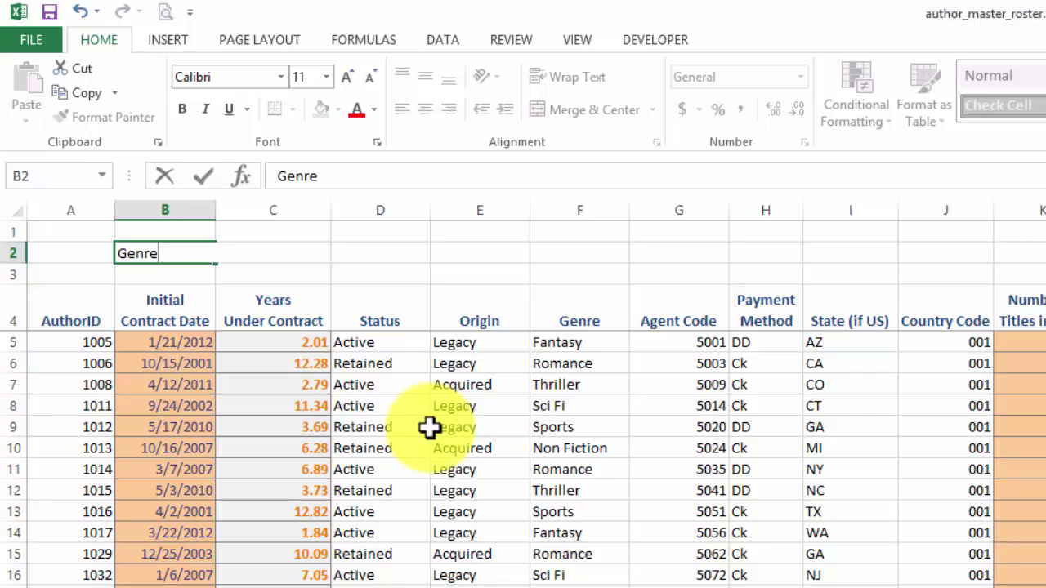
{"action": "key", "text": "Tab"}
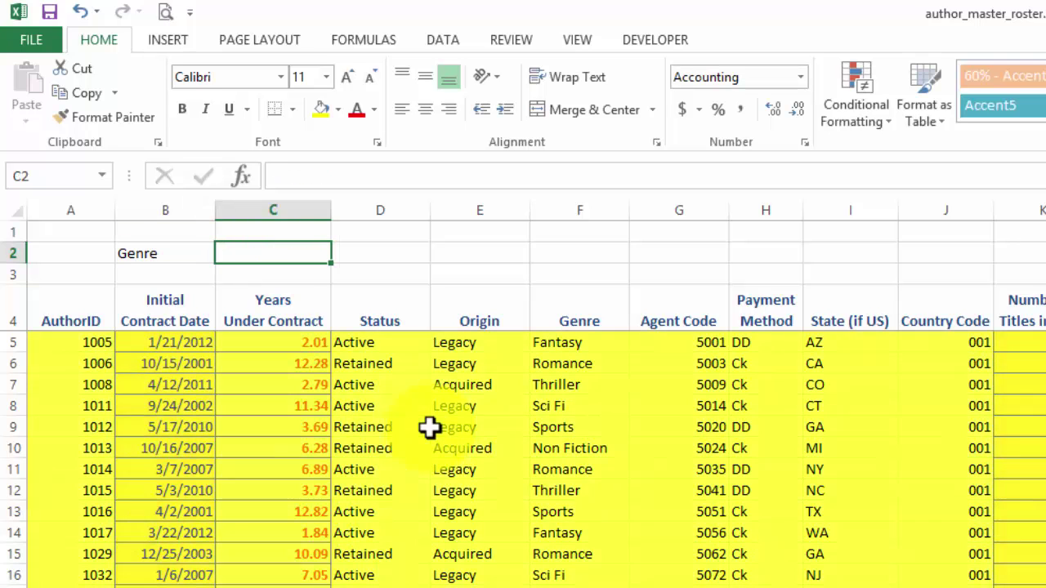
List this worksheet's conditional formatting rules and open the existing highlight rule for editing
{"action": "left_click", "coordinate": [862, 108]}
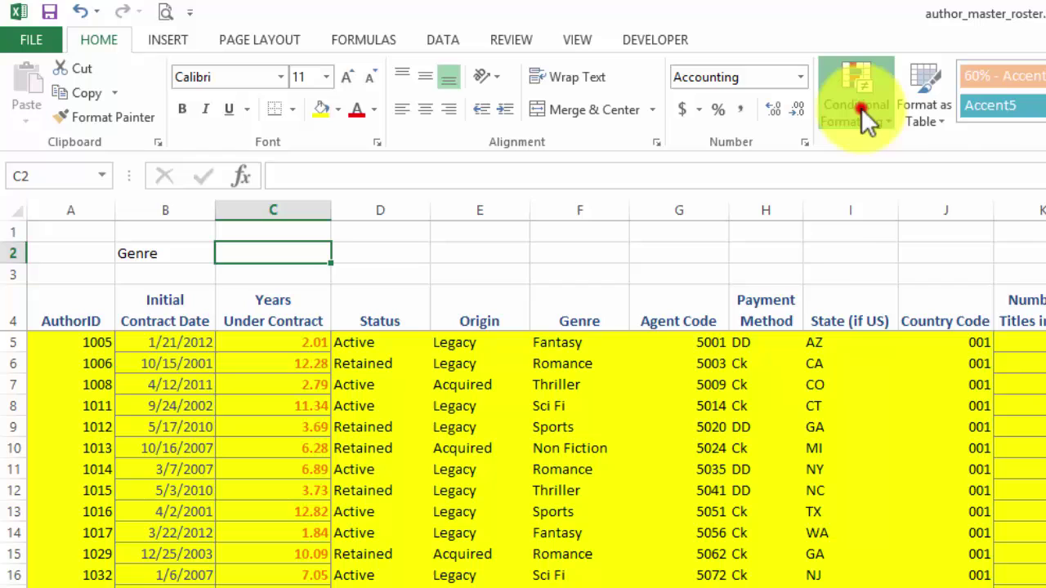
{"action": "left_click", "coordinate": [933, 434]}
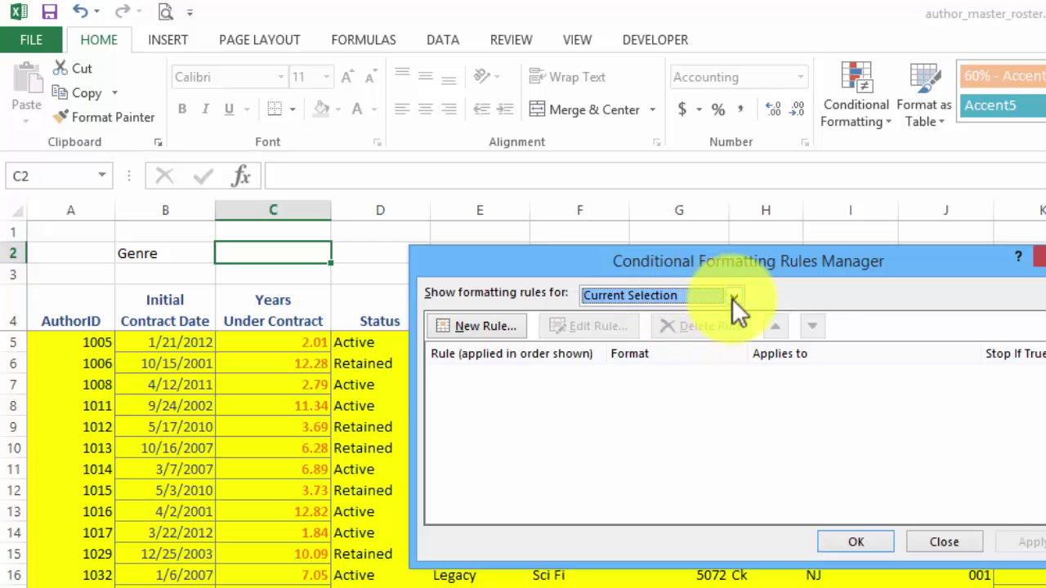
{"action": "left_click", "coordinate": [732, 298]}
{"action": "left_click", "coordinate": [641, 328]}
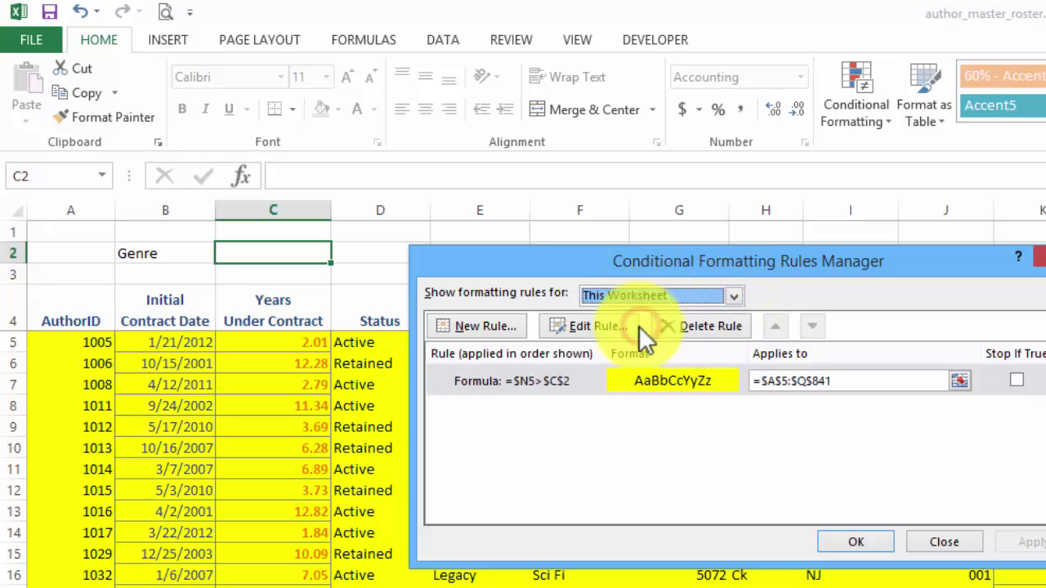
{"action": "left_click", "coordinate": [530, 377]}
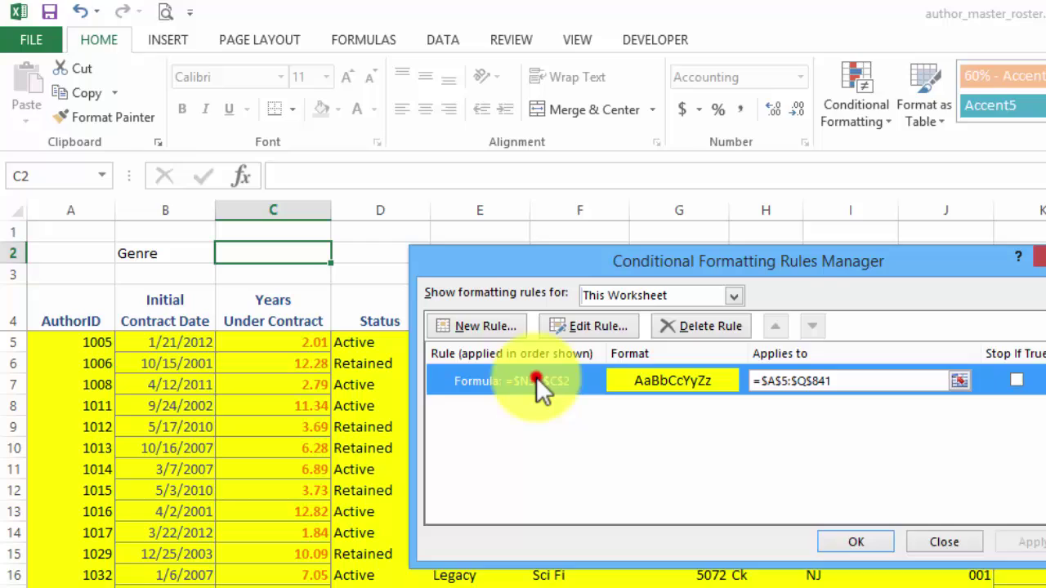
{"action": "double_click", "coordinate": [536, 379]}
Edit the rule formula to =$F5=$C$2, swapping column N for F and > for =
{"action": "key", "text": "BackSpace"}
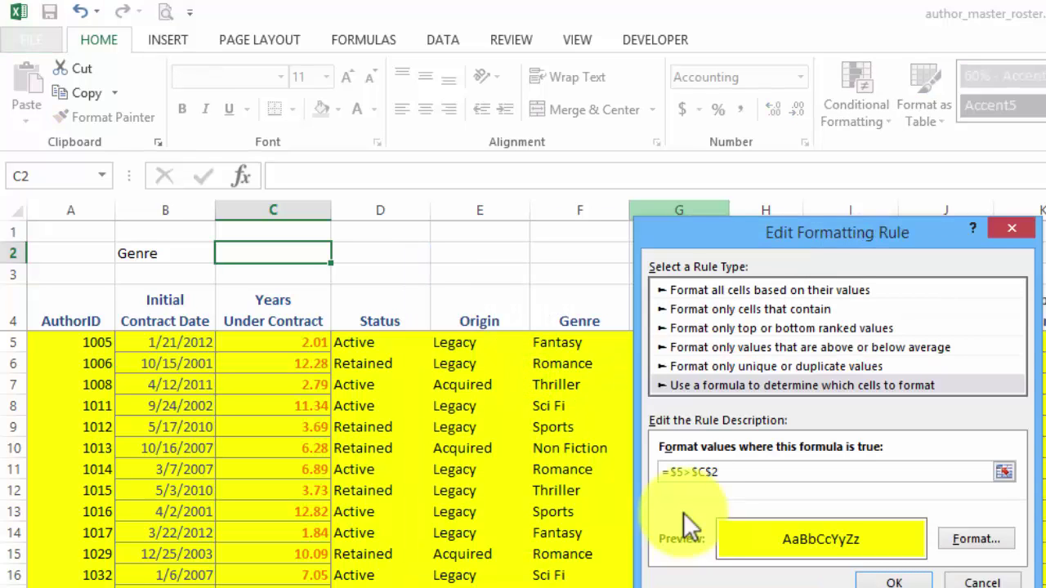
{"action": "type", "text": "F"}
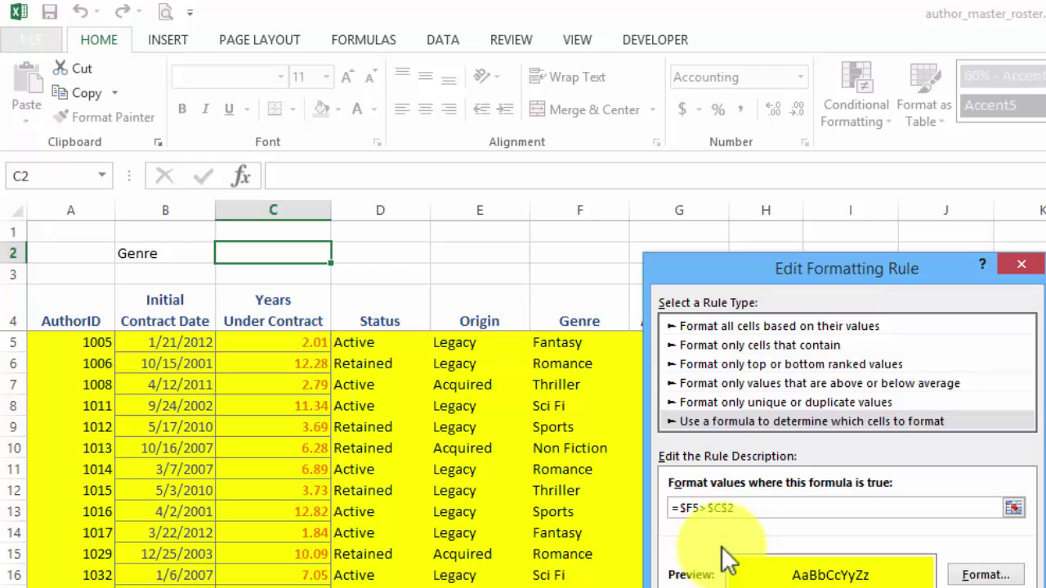
{"action": "left_click", "coordinate": [709, 508]}
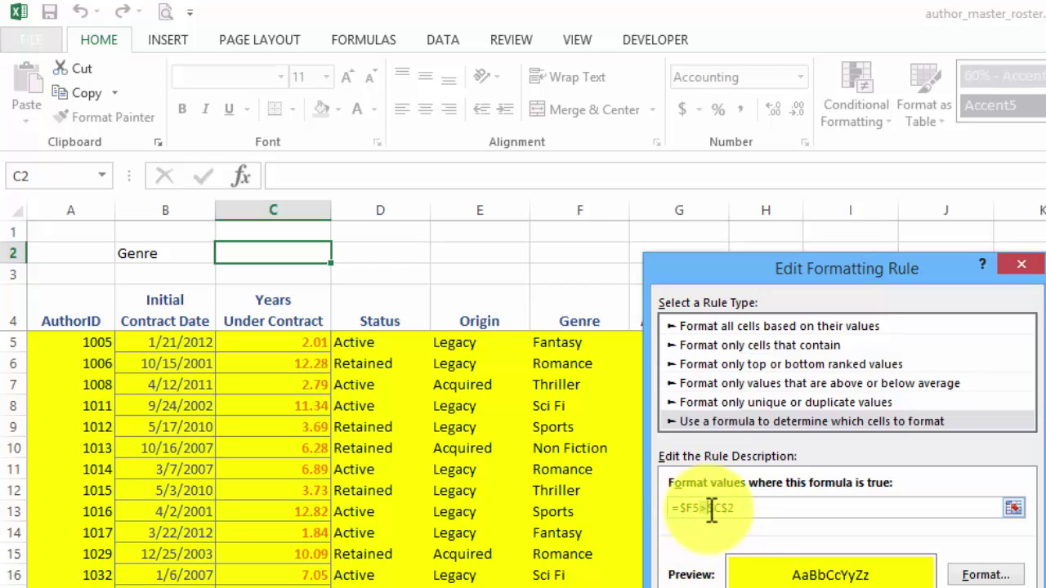
{"action": "key", "text": "BackSpace"}
{"action": "type", "text": "="}
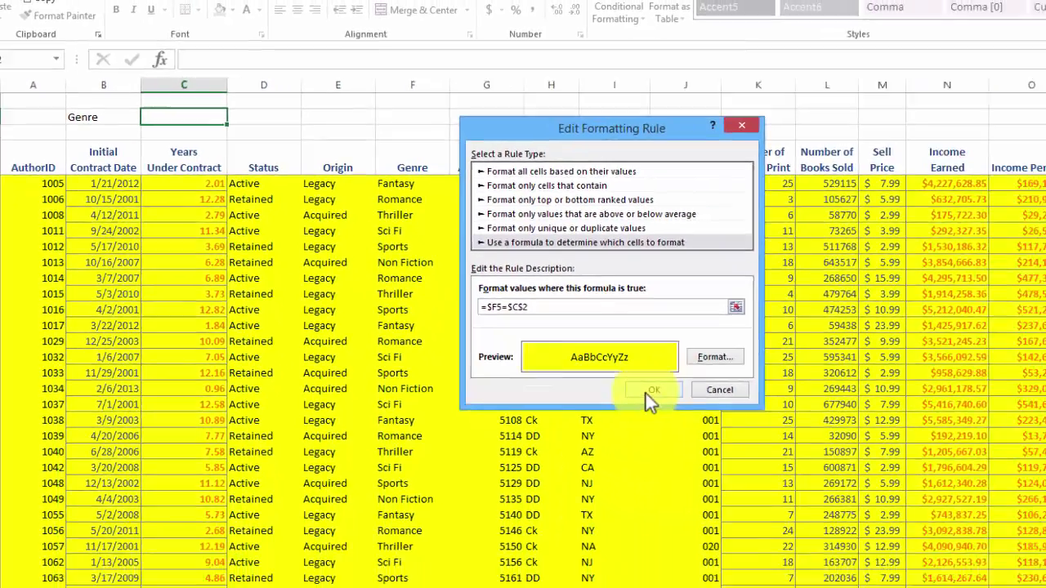
Apply the revised rule and enter Fantasy as the Genre criteria in C2
{"action": "left_click", "coordinate": [859, 508]}
{"action": "left_click", "coordinate": [471, 257]}
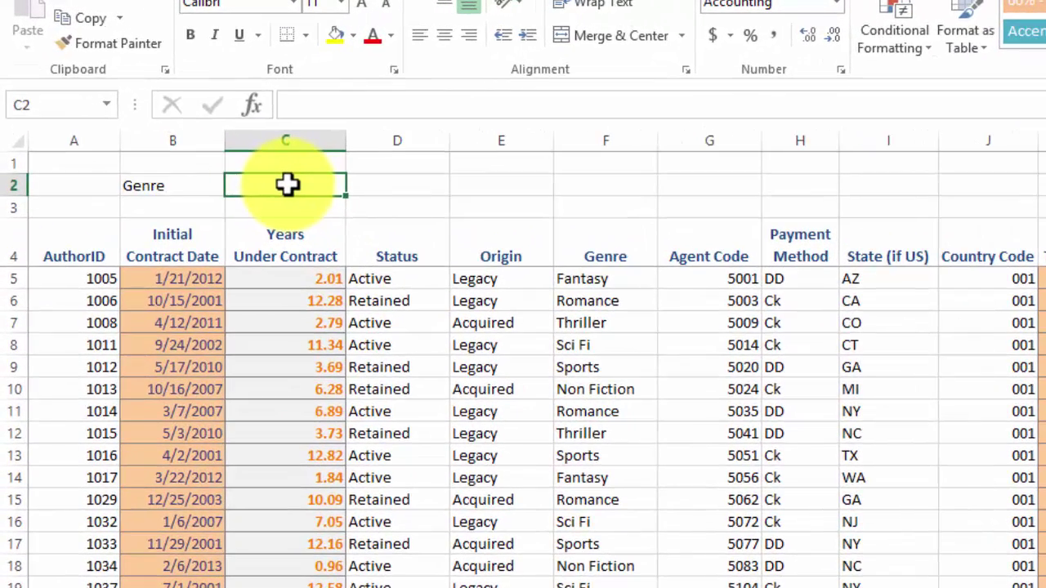
{"action": "type", "text": "Fantasy"}
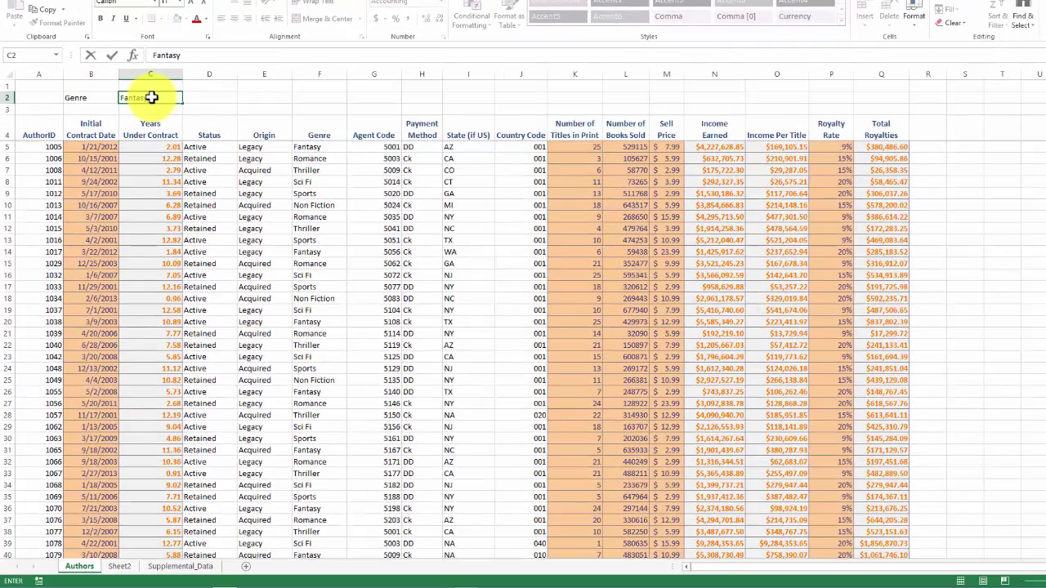
{"action": "key", "text": "Return"}
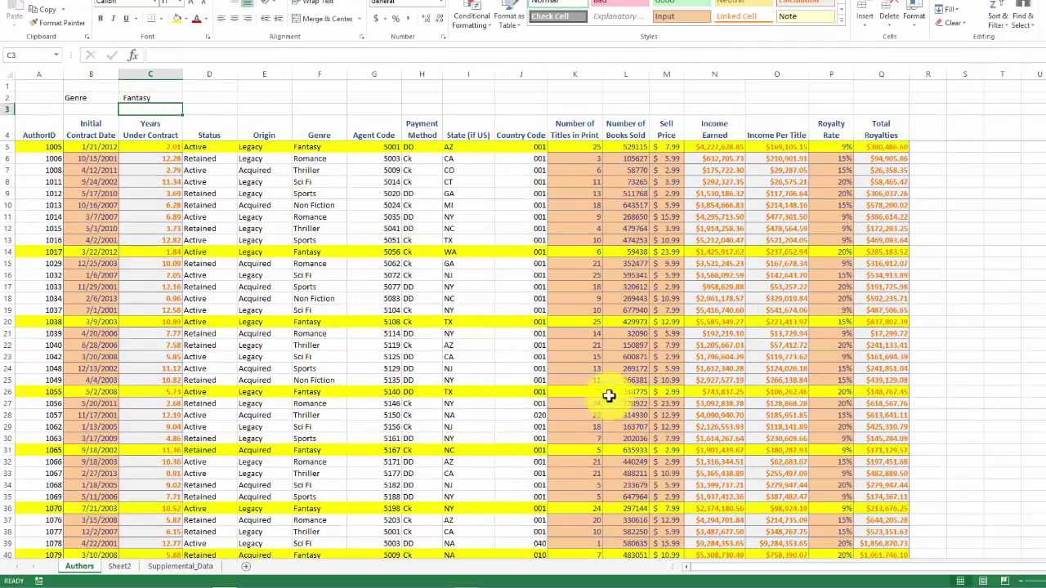
Scroll through the table to confirm only Fantasy rows are highlighted, then select C2
{"action": "scroll", "coordinate": [407, 270], "scroll_direction": "down", "scroll_amount": 1}
{"action": "scroll", "coordinate": [407, 270], "scroll_direction": "down", "scroll_amount": 8}
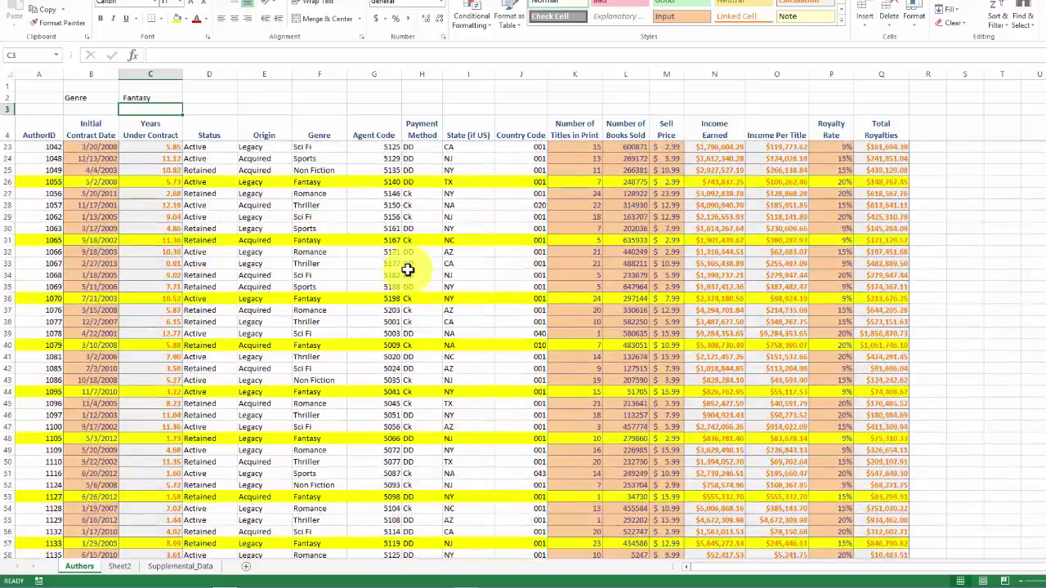
{"action": "scroll", "coordinate": [407, 269], "scroll_direction": "down", "scroll_amount": 6}
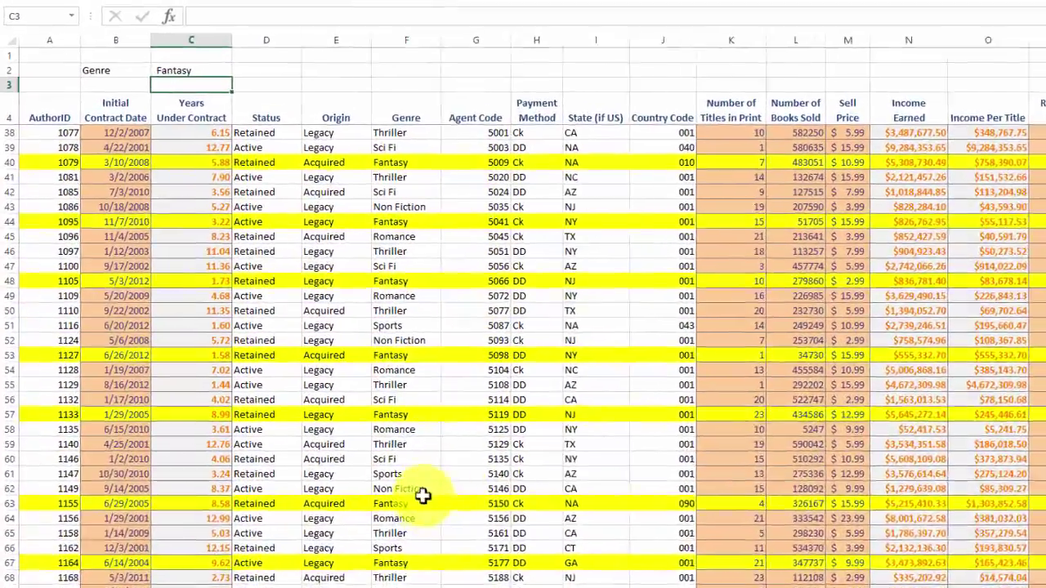
{"action": "scroll", "coordinate": [467, 561], "scroll_direction": "down", "scroll_amount": 7}
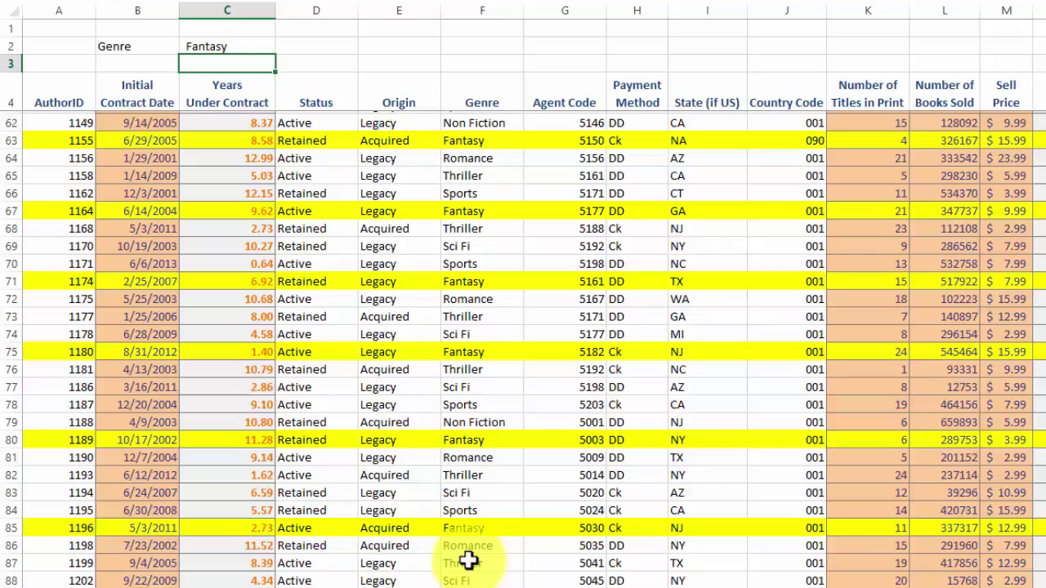
{"action": "scroll", "coordinate": [469, 560], "scroll_direction": "down", "scroll_amount": 1}
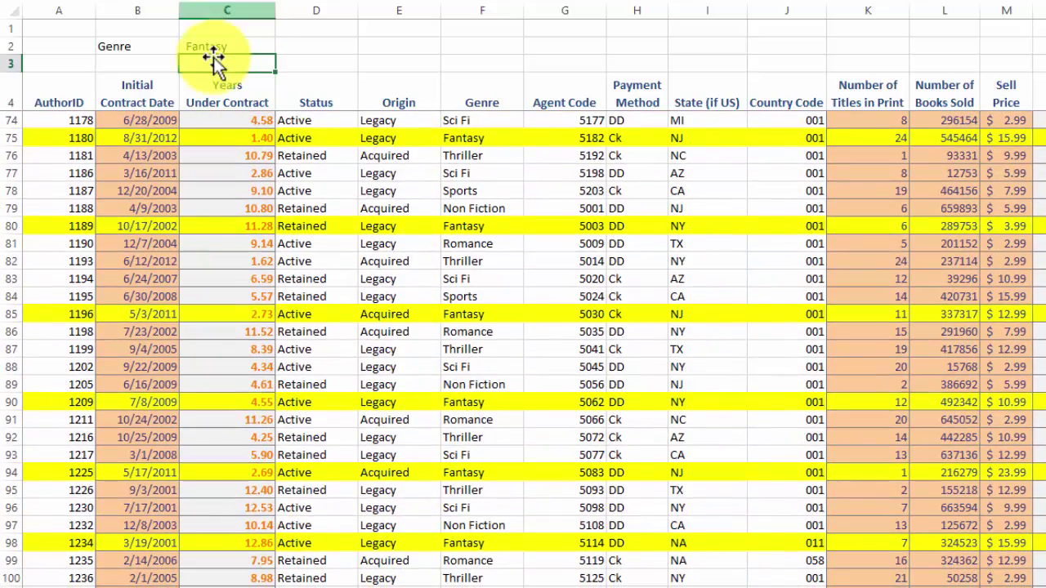
{"action": "left_click", "coordinate": [217, 46]}
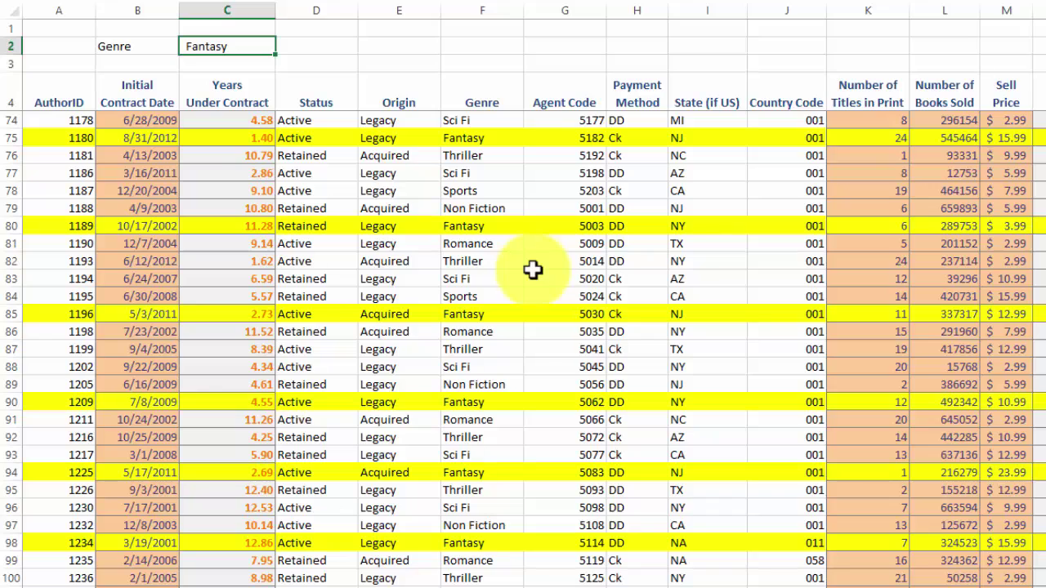
Enter Sci Fi in C2 and scroll back up to review the highlighted Sci Fi rows
{"action": "type", "text": "Sci f"}
{"action": "key", "text": "BackSpace"}
{"action": "type", "text": "Fi"}
{"action": "key", "text": "Return"}
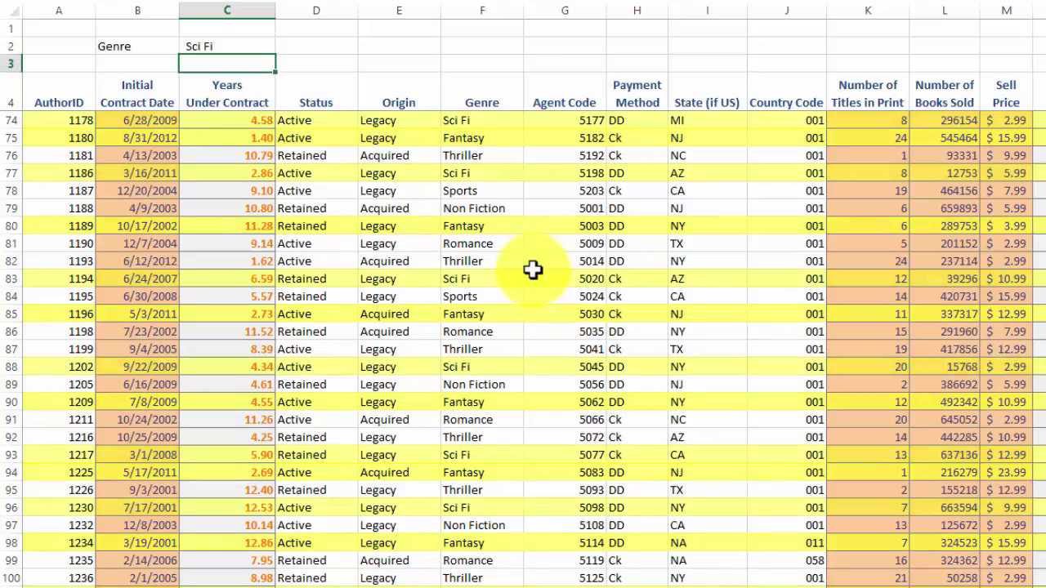
{"action": "scroll", "coordinate": [533, 269], "scroll_direction": "up", "scroll_amount": 4}
{"action": "scroll", "coordinate": [533, 269], "scroll_direction": "up", "scroll_amount": 19}
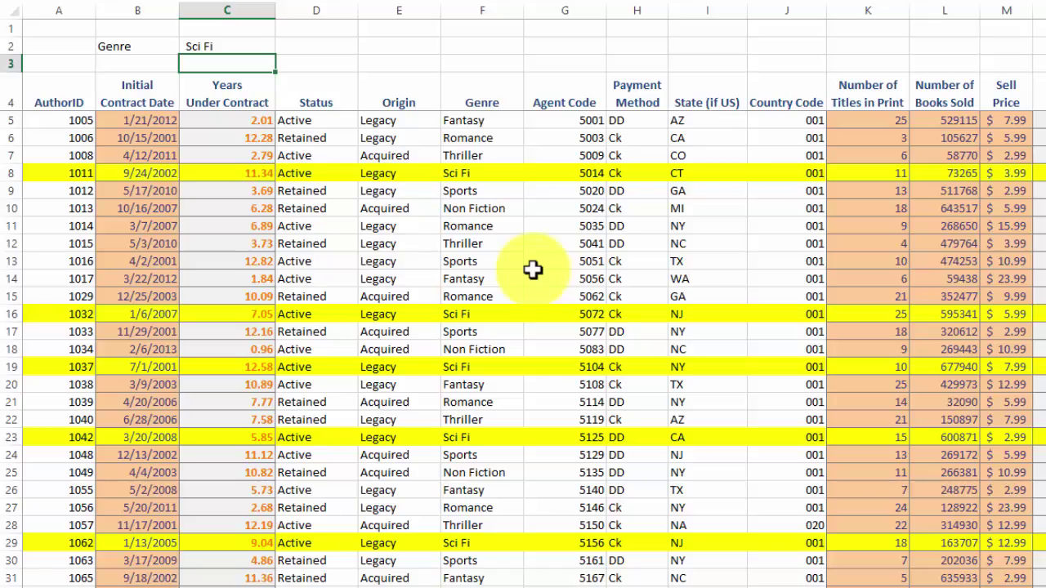
{"action": "left_click", "coordinate": [317, 138]}
{"action": "left_click", "coordinate": [561, 272]}
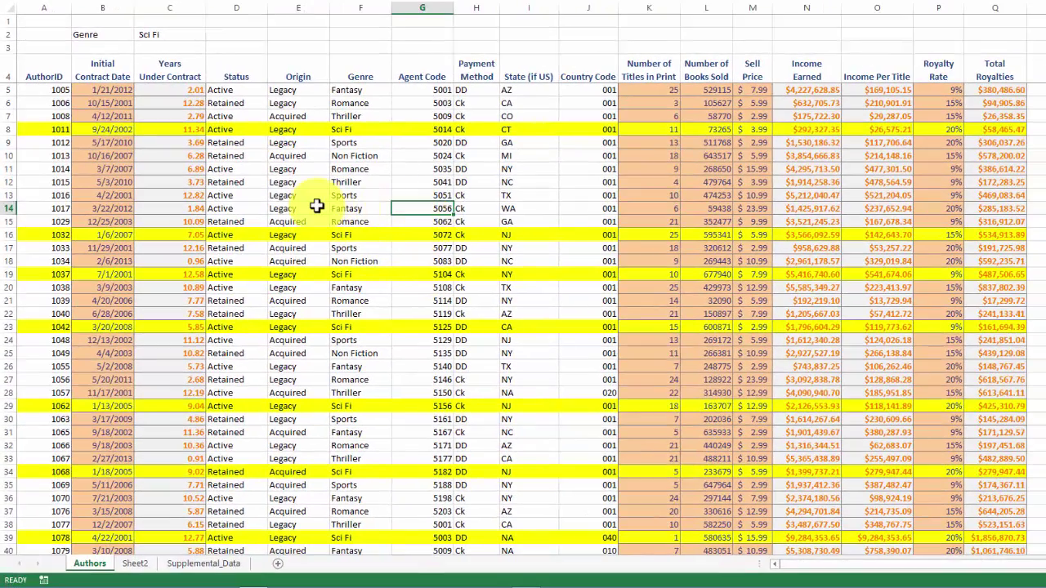
{"action": "left_click", "coordinate": [423, 276]}
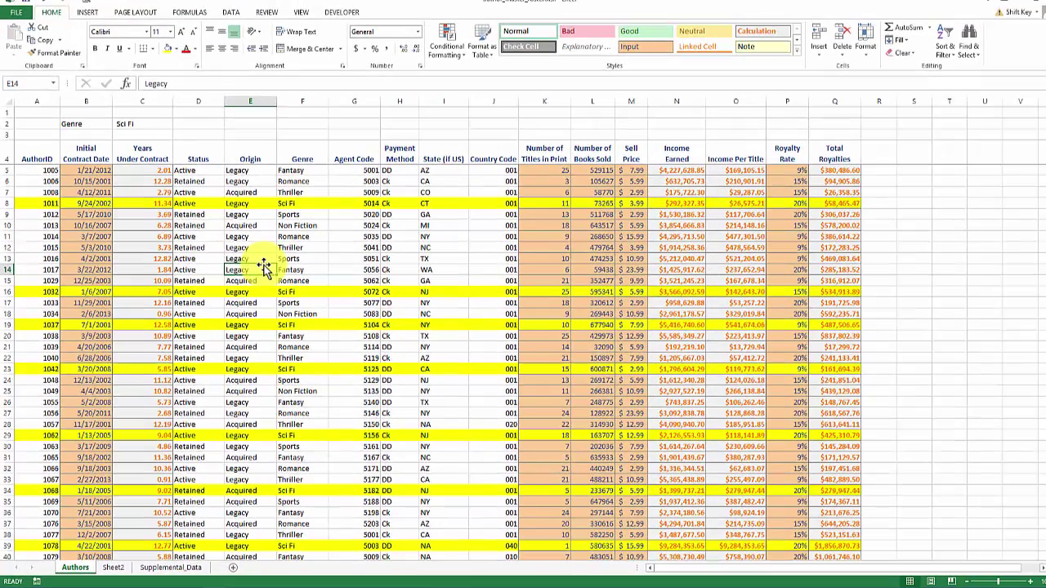
{"action": "left_click", "coordinate": [194, 247]}
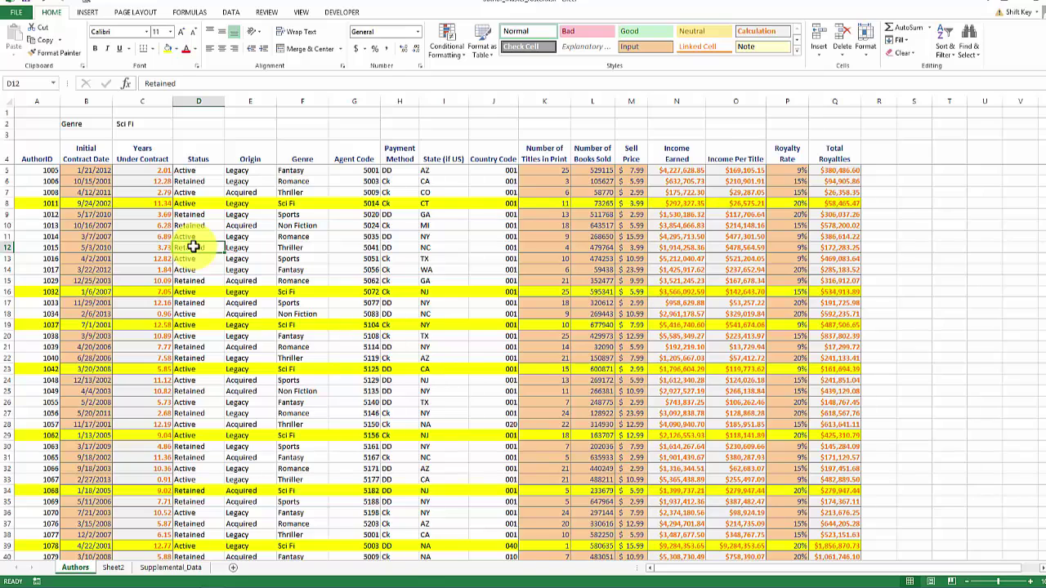